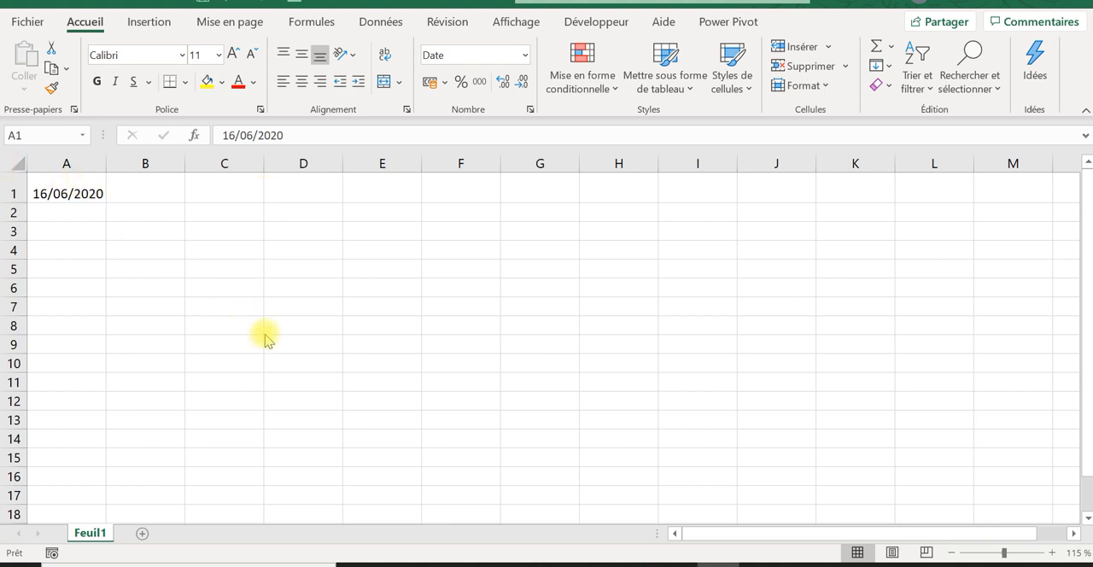
# Step: Enter the formula =JOURSEM(A1;2) in cell C1 to get the weekday number of the date in A1
pyautogui.click(219, 216)
pyautogui.click(233, 192)
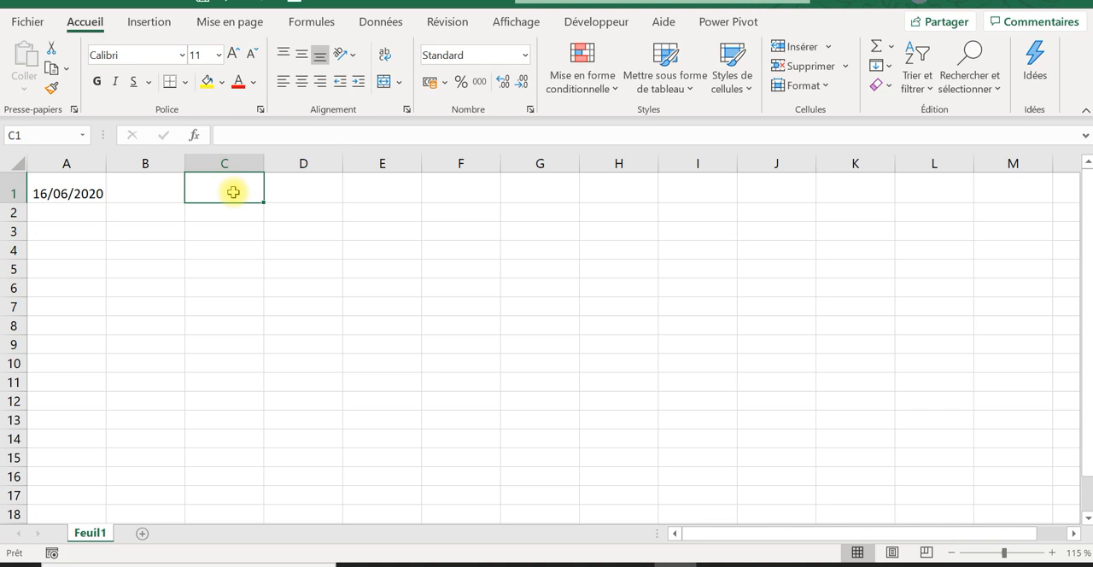
pyautogui.write('+')
pyautogui.press('BackSpace')
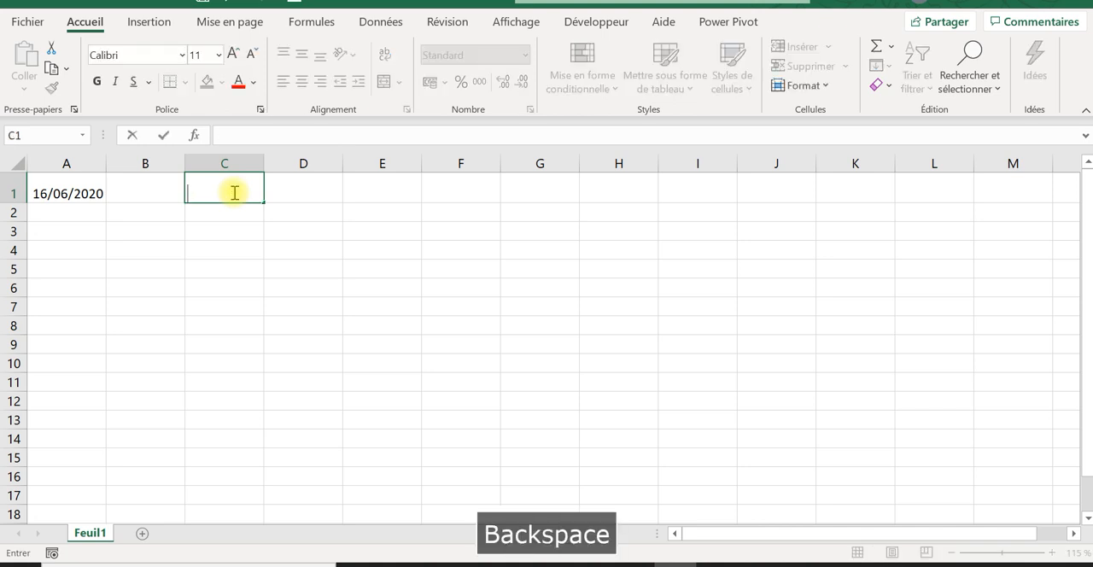
pyautogui.write('=j')
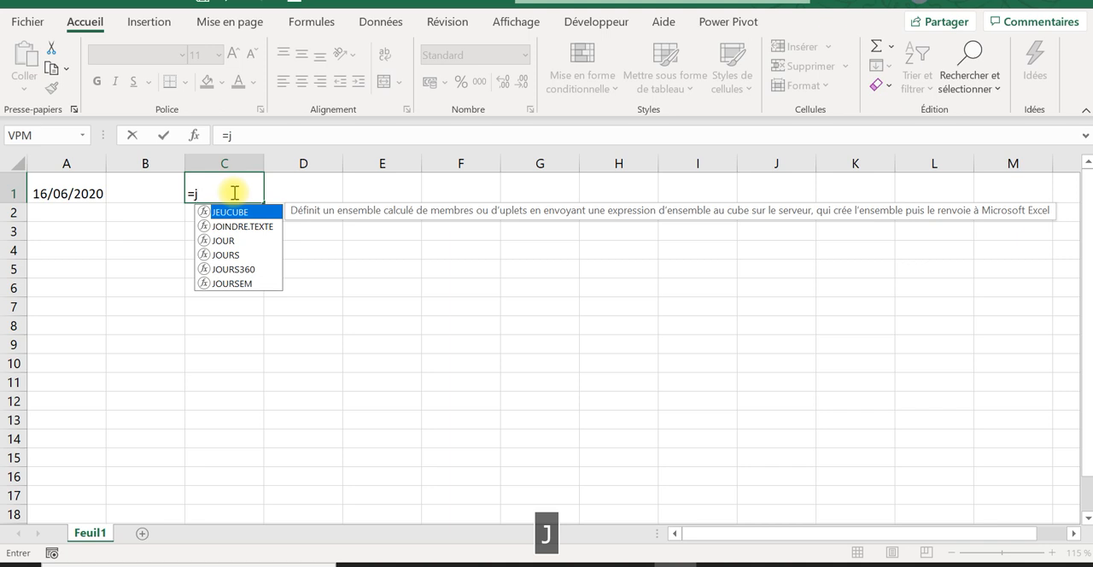
pyautogui.write('o')
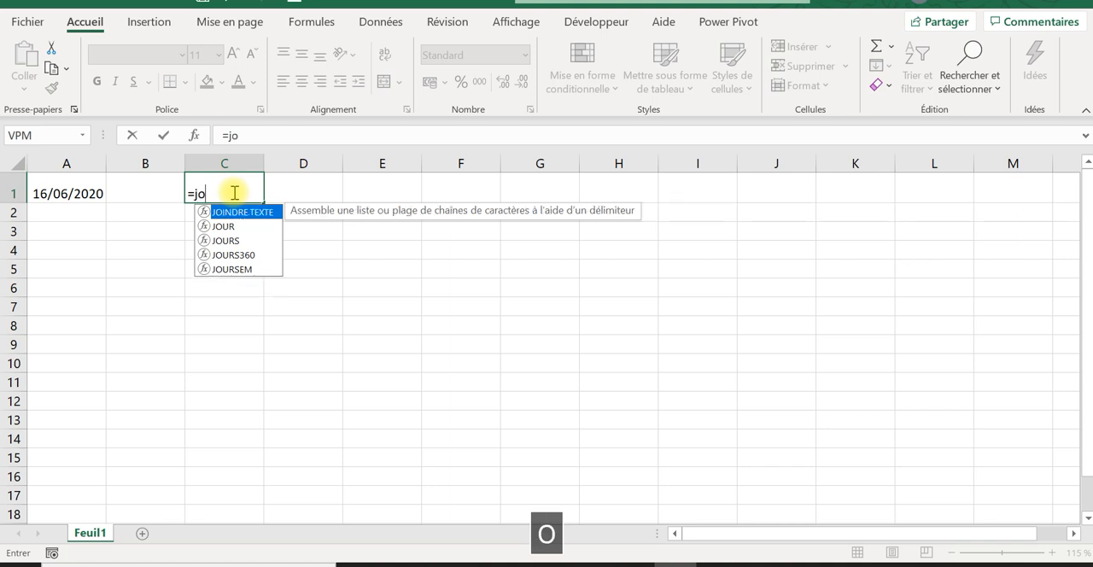
pyautogui.doubleClick(240, 270)
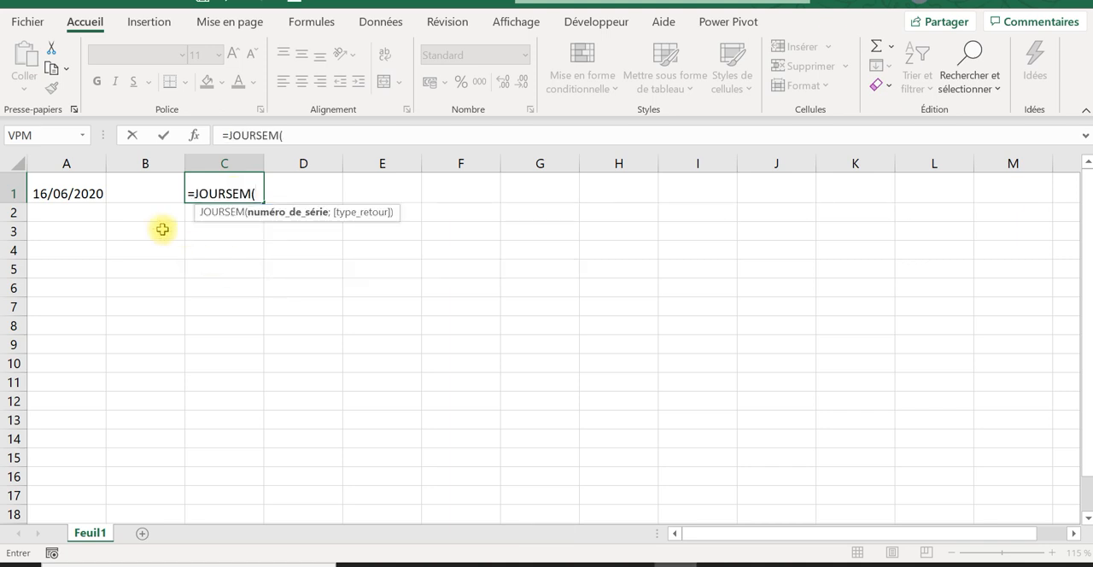
pyautogui.click(66, 192)
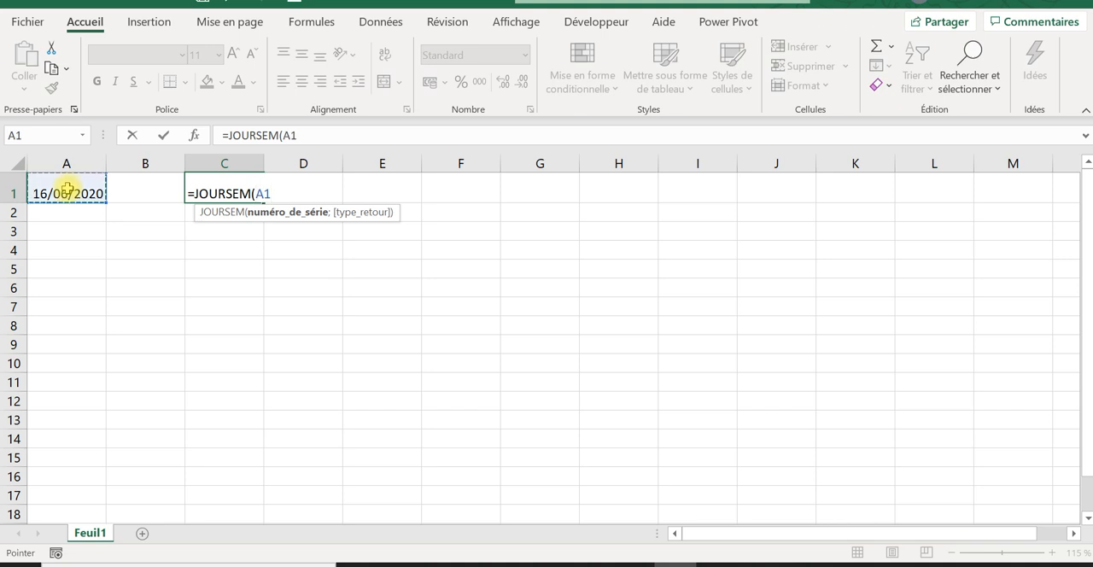
pyautogui.write(';')
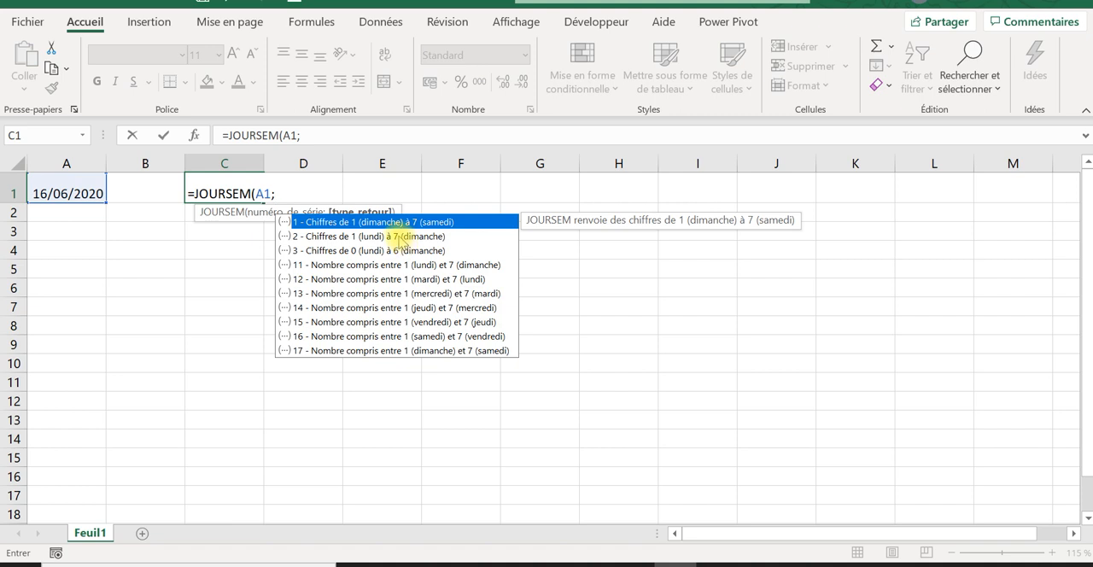
pyautogui.click(399, 237)
pyautogui.doubleClick(399, 237)
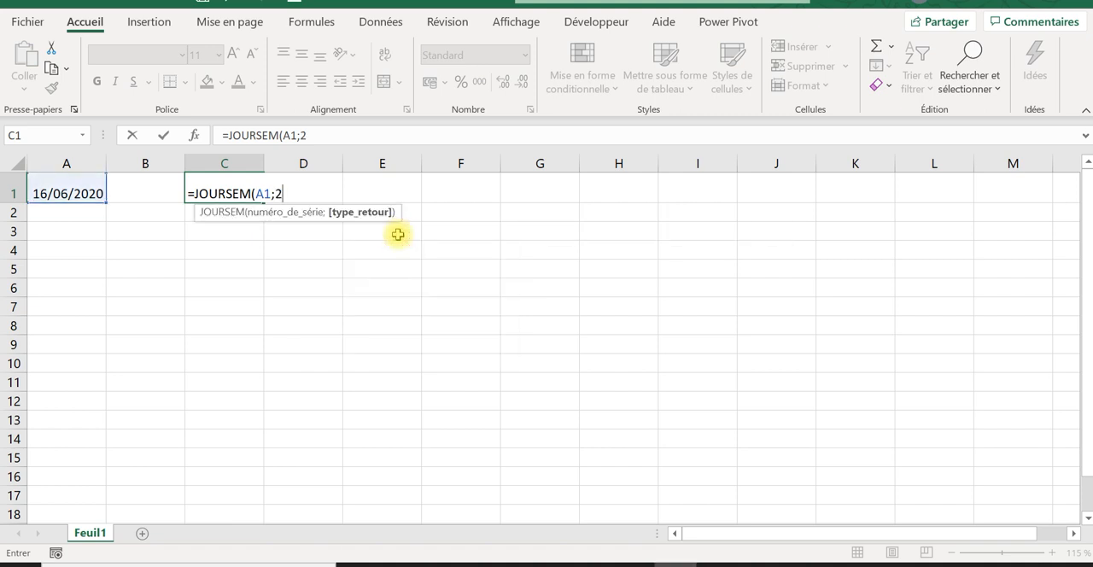
pyautogui.write(')')
pyautogui.press('Return')
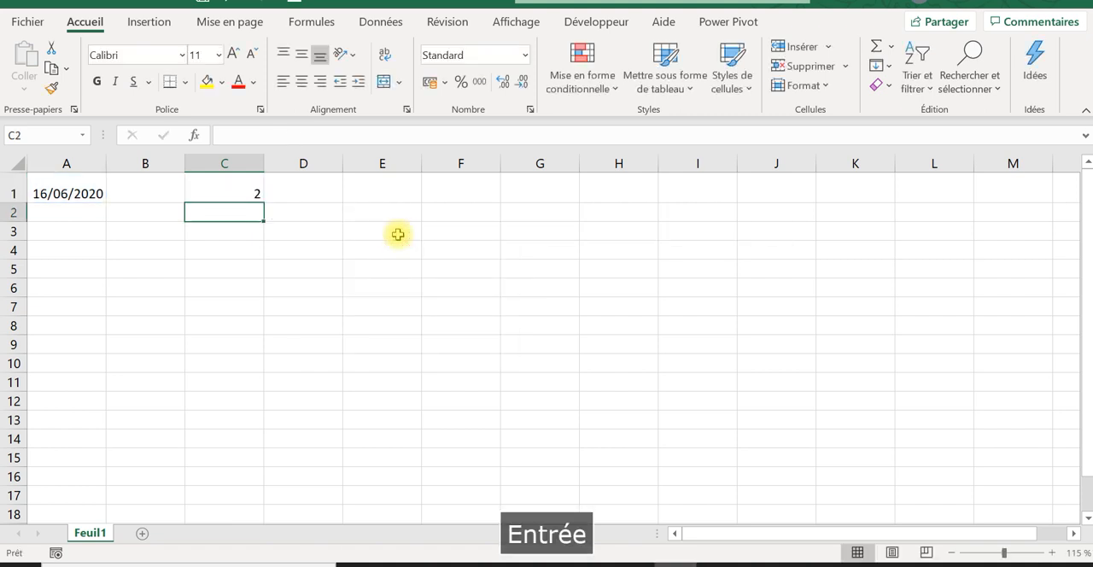
pyautogui.click(254, 196)
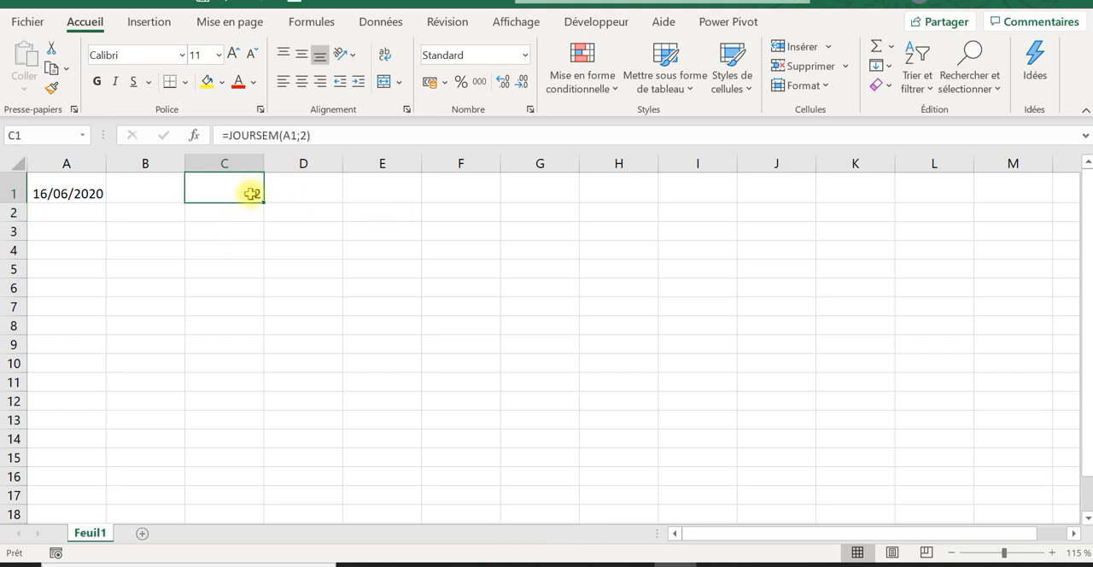
# Step: Enter 1 and 2 in E2 and E3 and extend the series to 7 in E8
pyautogui.click(388, 209)
pyautogui.press('capslock')
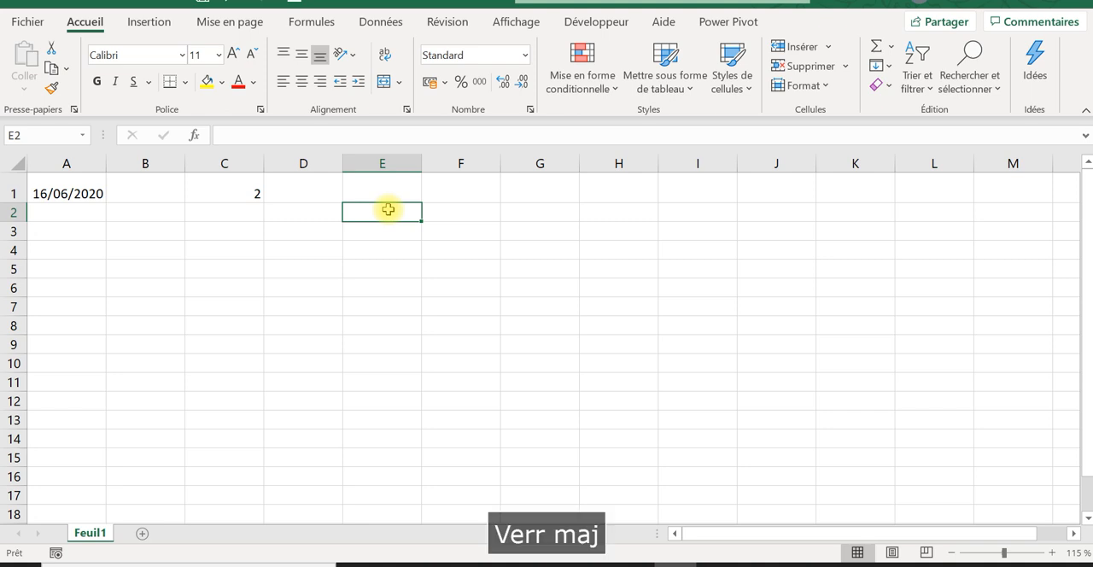
pyautogui.write('1')
pyautogui.press('Return')
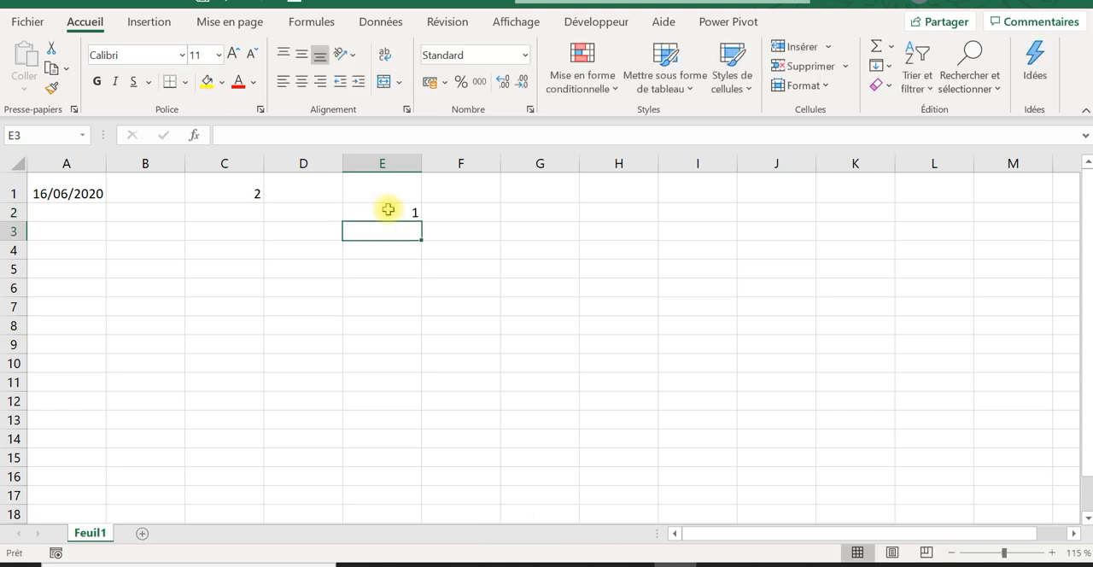
pyautogui.write('2')
pyautogui.press('Return')
pyautogui.moveTo(387, 209); pyautogui.dragTo(390, 224)
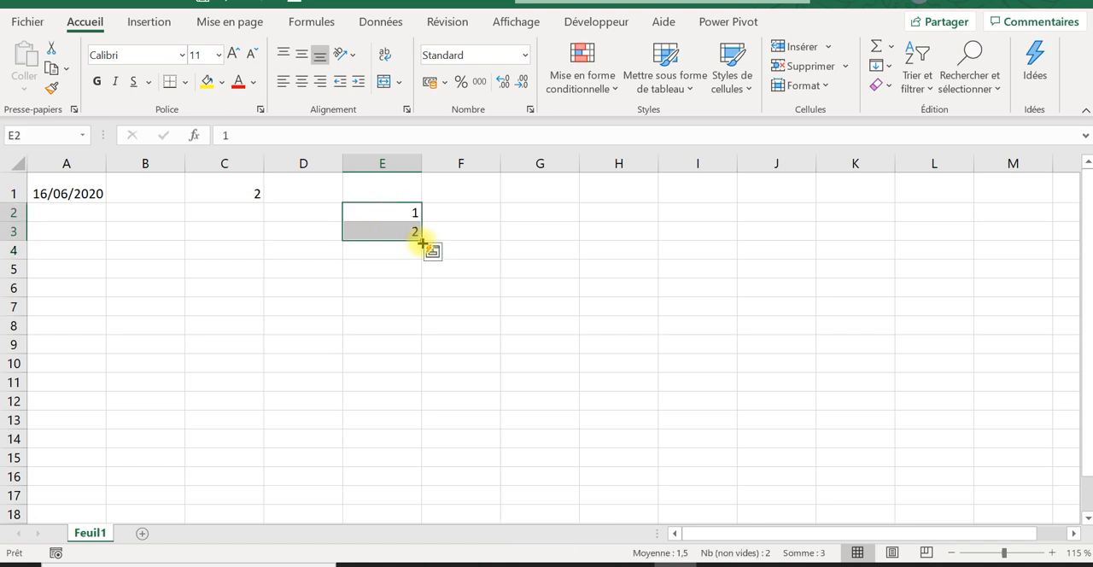
pyautogui.moveTo(422, 242); pyautogui.dragTo(425, 333)
# Step: Enter LUNDI in F2 and fill the weekday names through DIMANCHE in F8
pyautogui.click(447, 211)
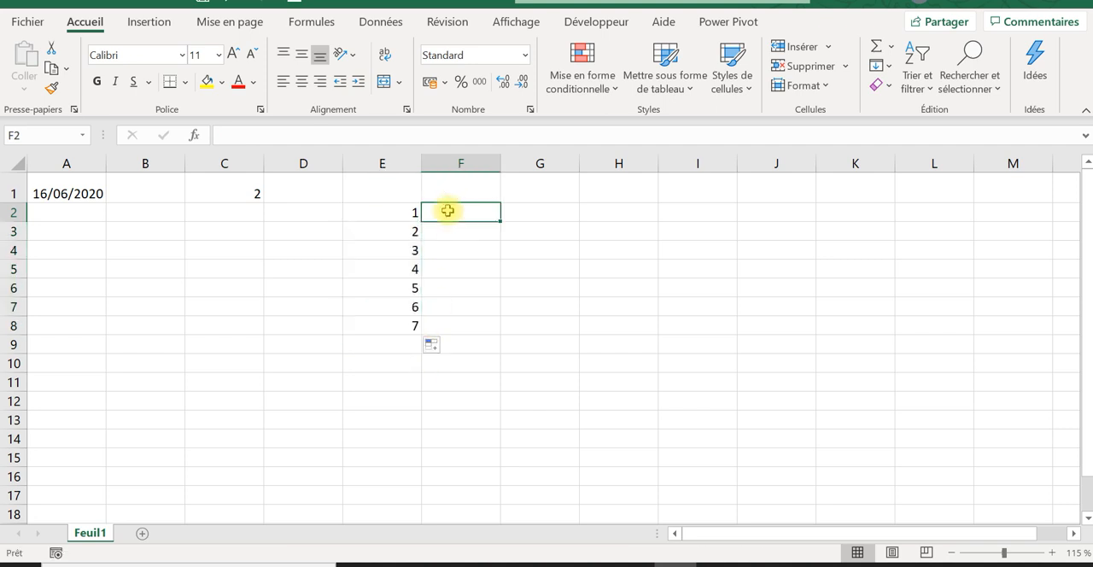
pyautogui.write('LUN')
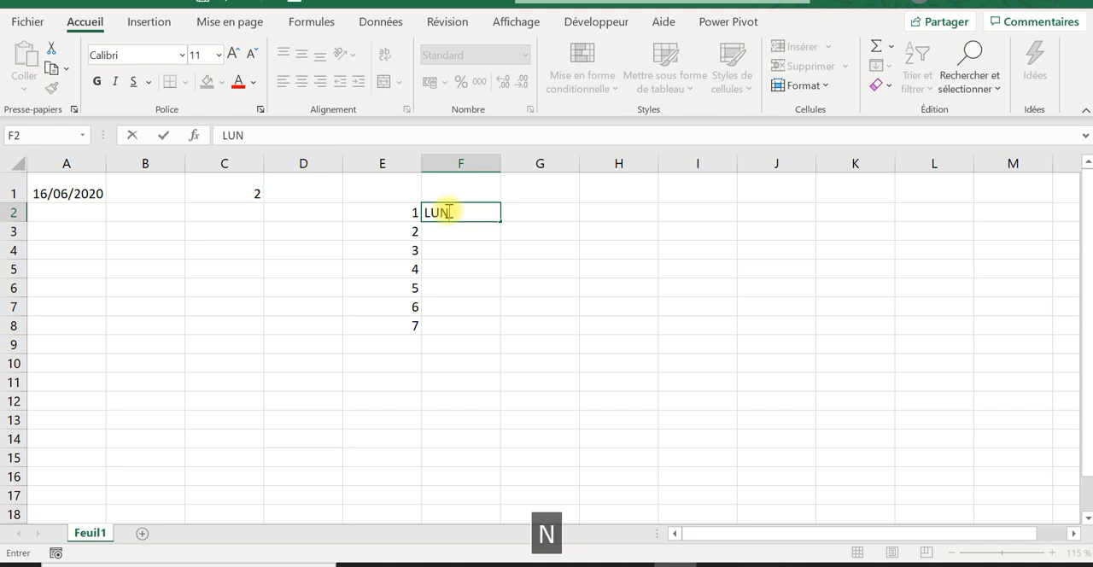
pyautogui.write('DI')
pyautogui.press('Return')
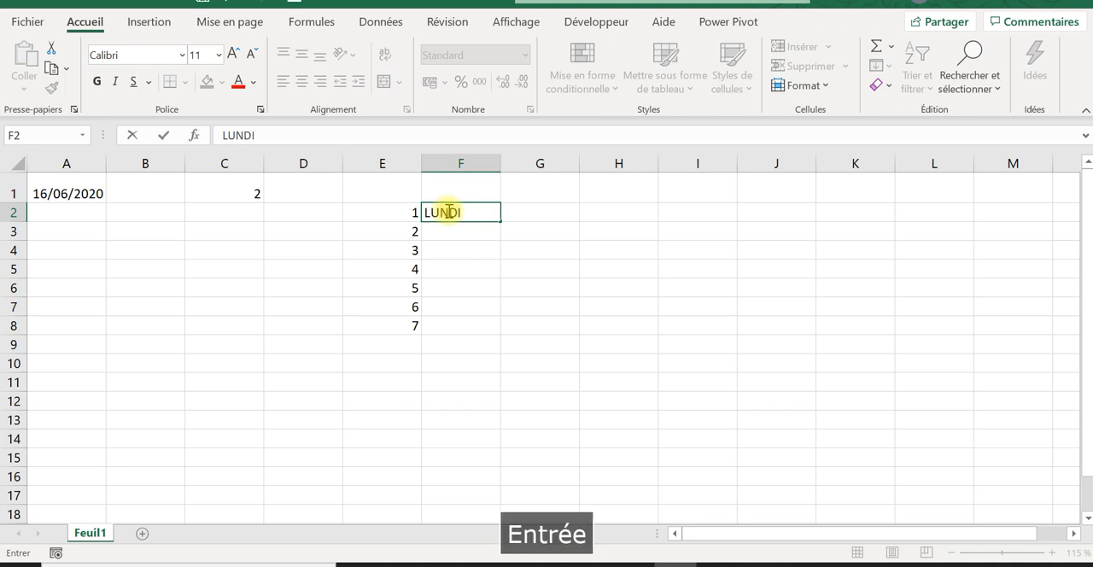
pyautogui.click(468, 213)
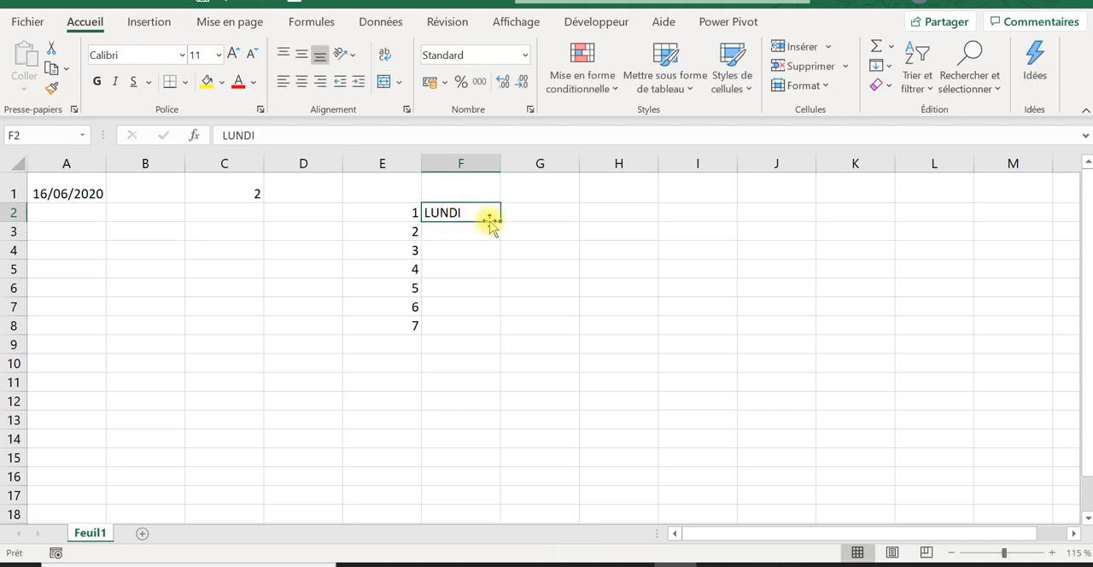
pyautogui.moveTo(496, 222); pyautogui.dragTo(491, 327)
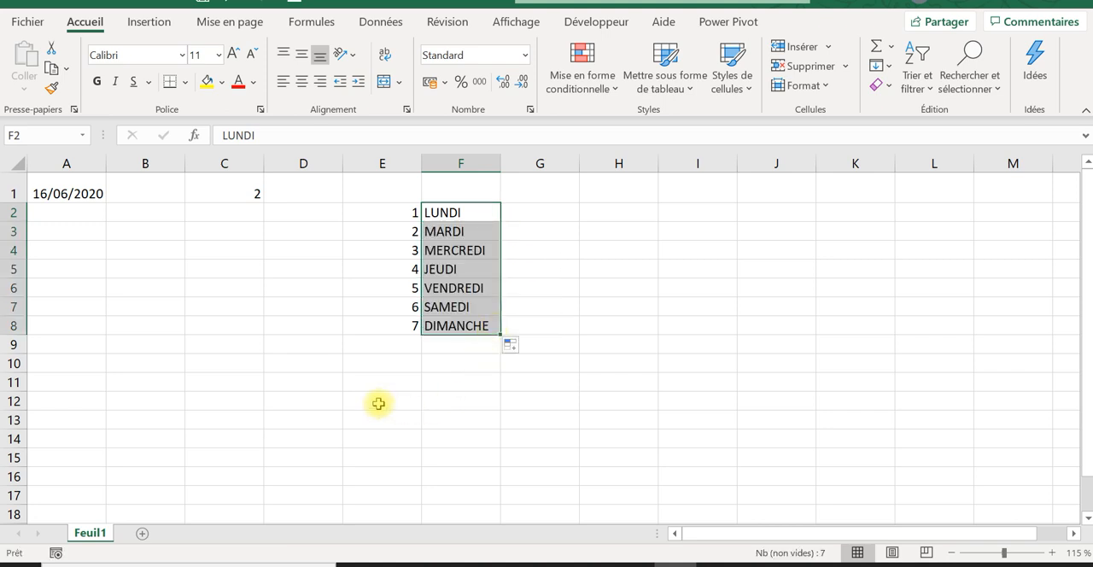
# Step: Fill the range E10:H12 with yellow and merge and centre it into one cell
pyautogui.click(362, 361)
pyautogui.moveTo(364, 363); pyautogui.dragTo(581, 402)
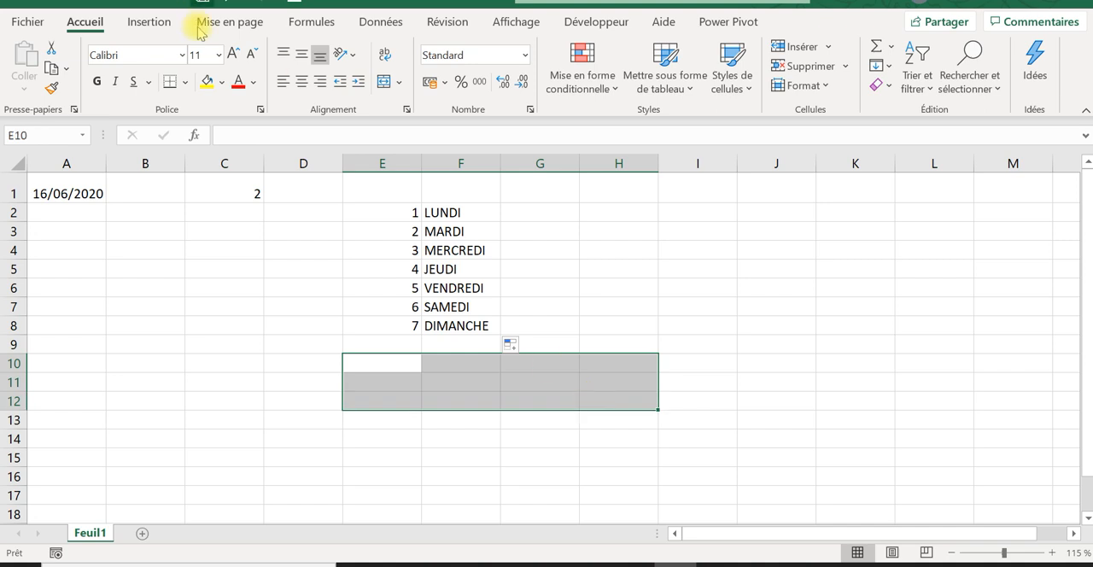
pyautogui.click(207, 81)
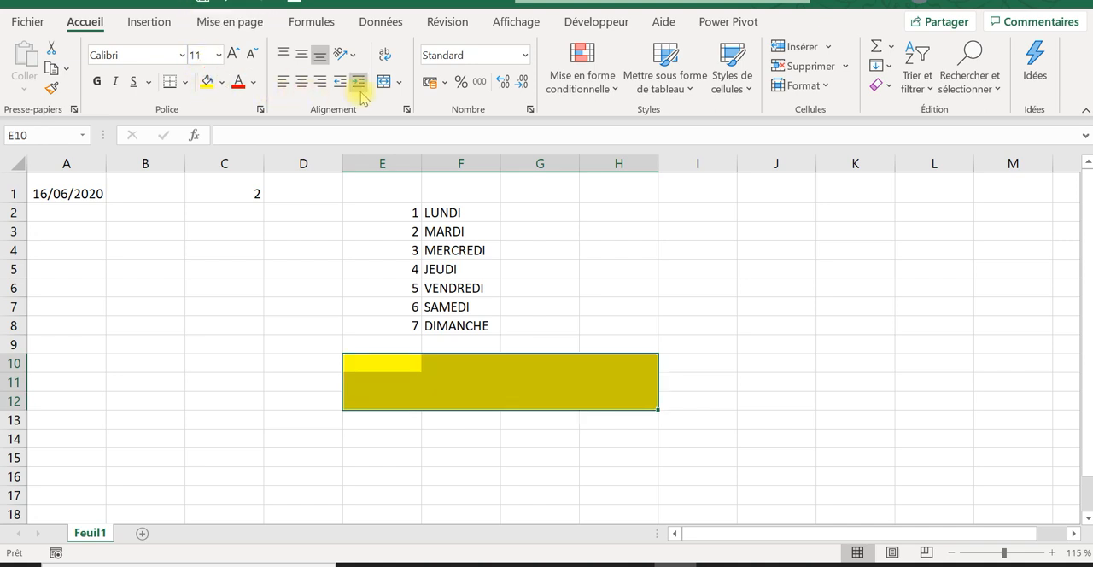
pyautogui.click(384, 81)
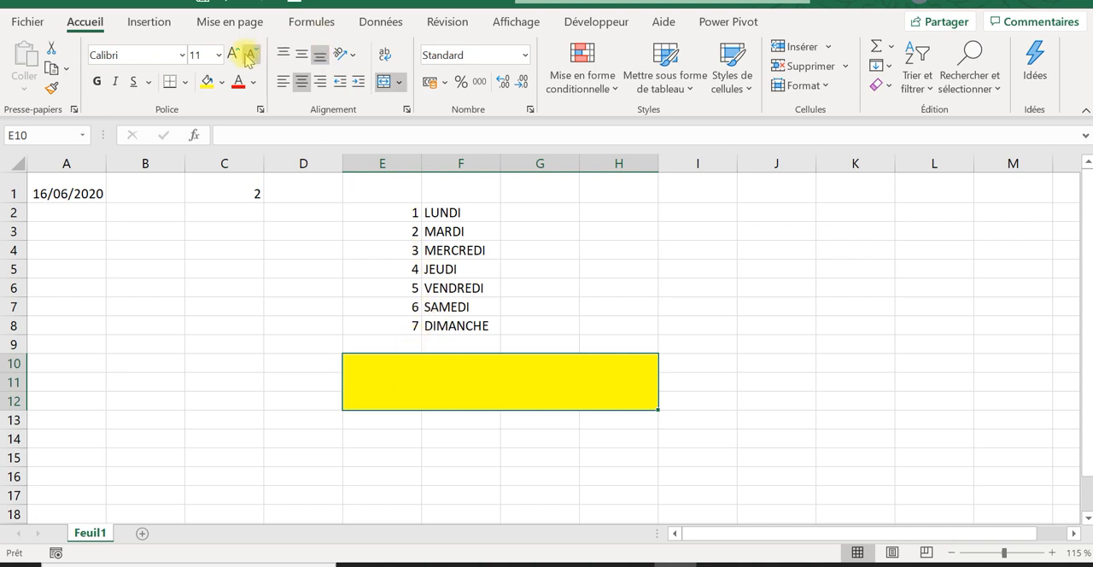
# Step: Set the font size of the merged yellow cell to 22
pyautogui.click(218, 55)
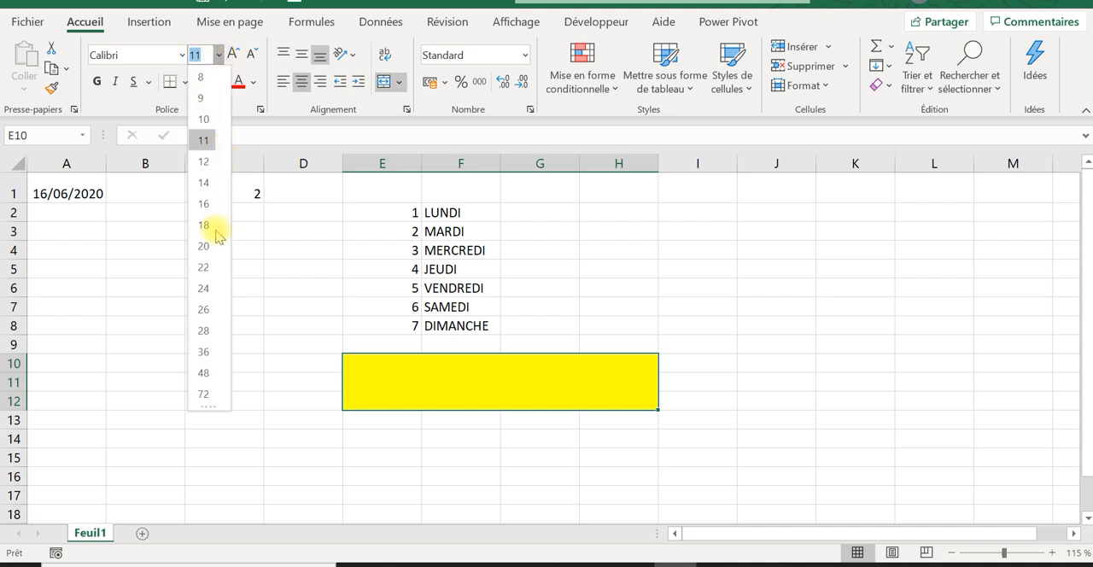
pyautogui.click(214, 266)
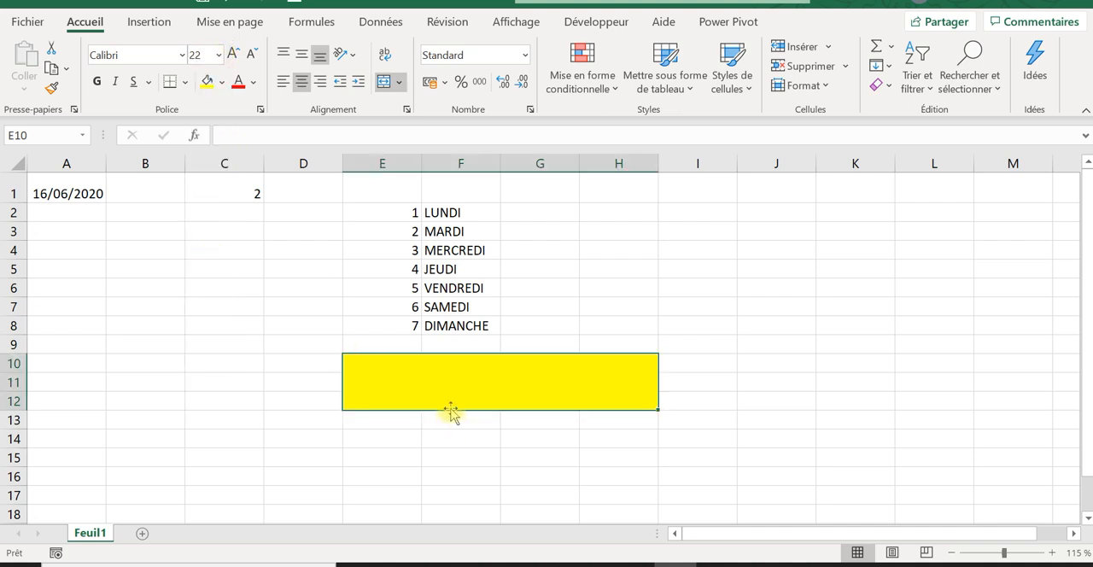
pyautogui.click(439, 475)
pyautogui.click(414, 377)
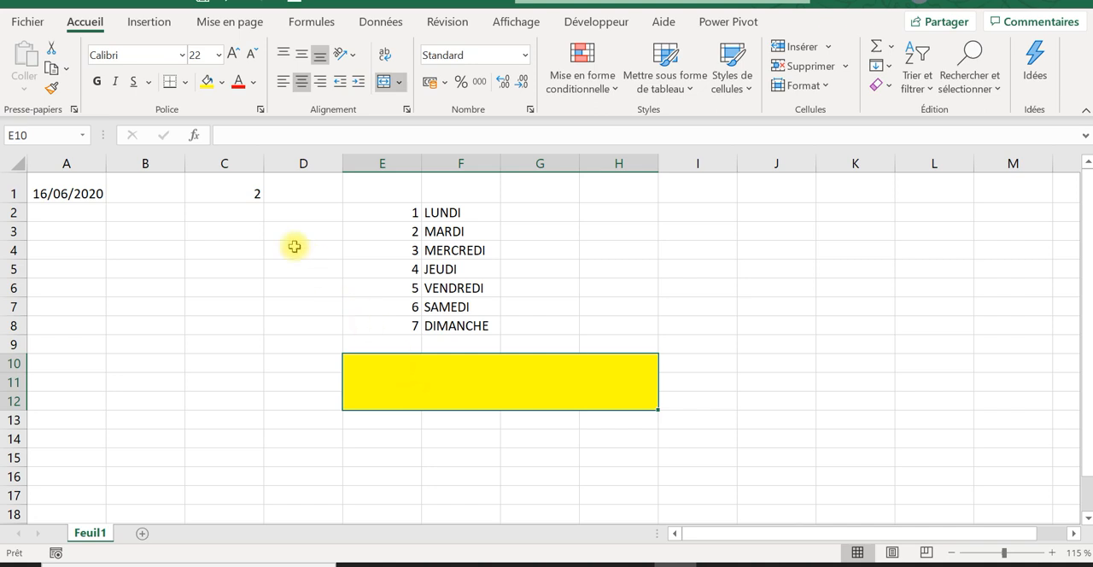
# Step: Begin a RECHERCHEV formula in the merged yellow cell E10
pyautogui.click(245, 189)
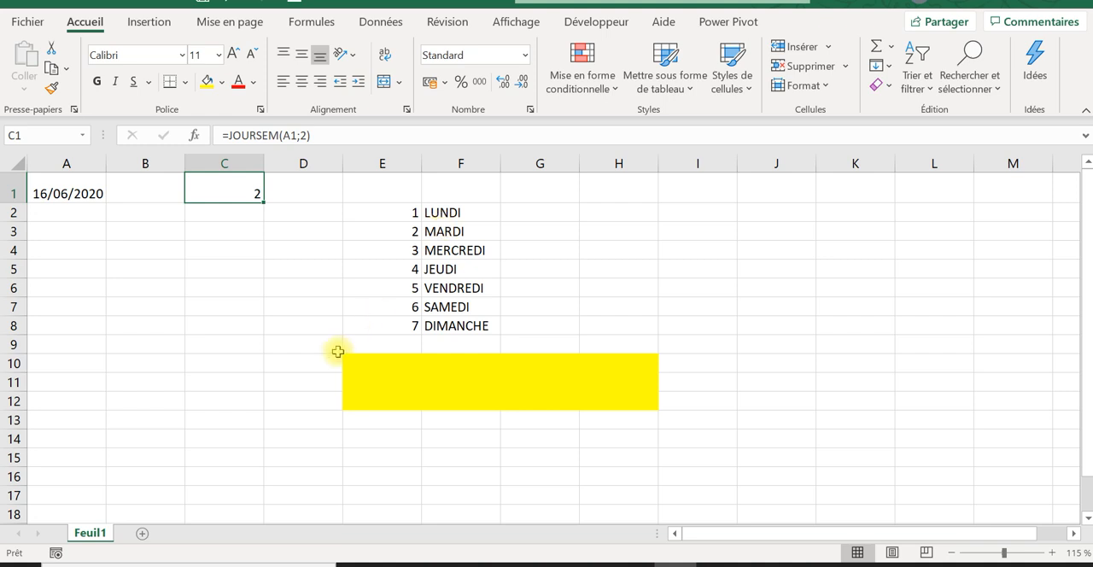
pyautogui.click(399, 371)
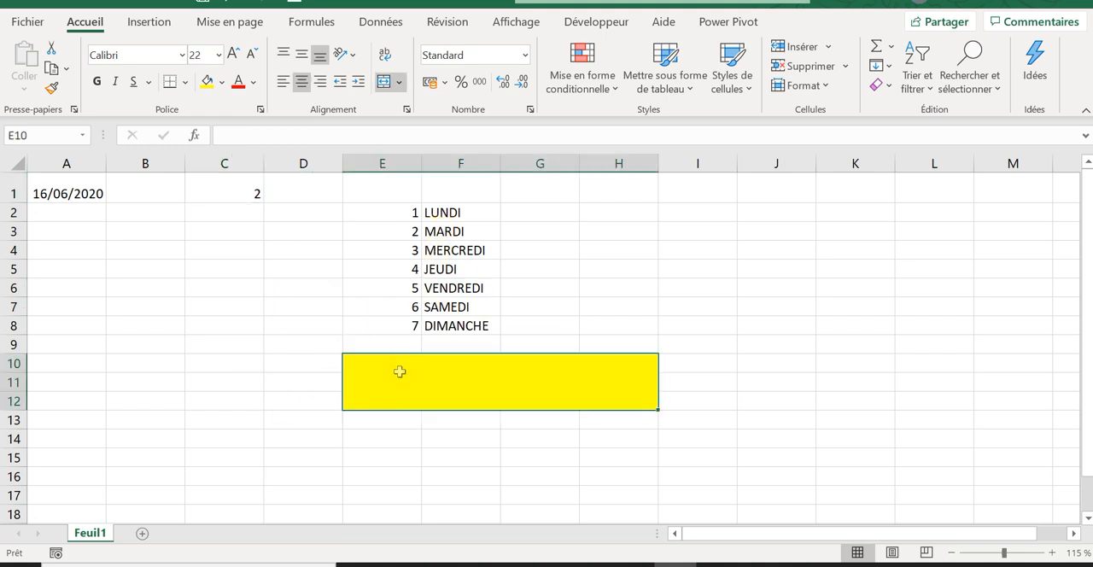
pyautogui.write('+')
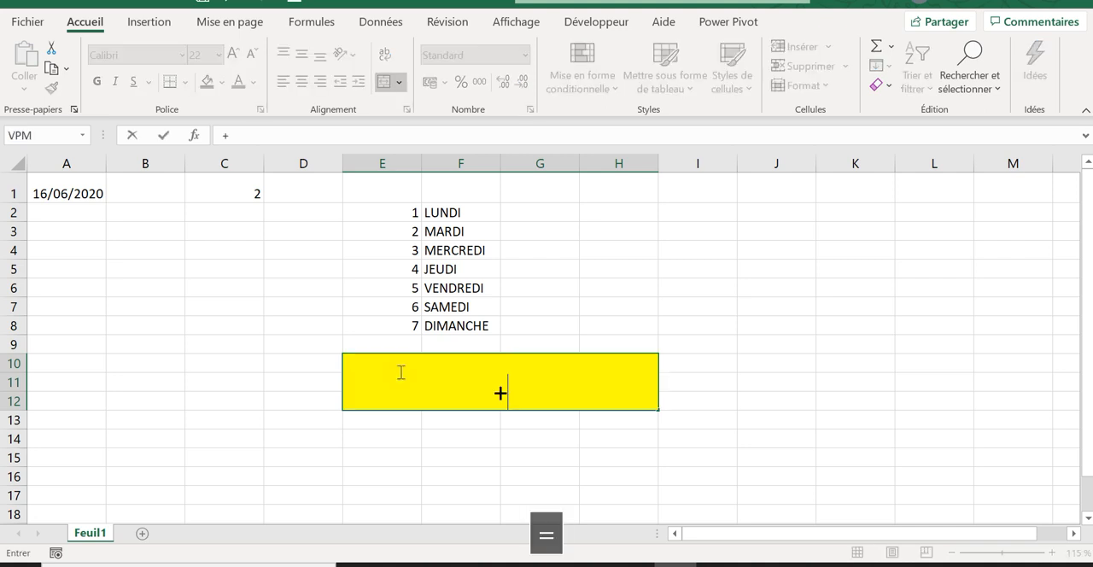
pyautogui.press('Escape')
pyautogui.press('capslock')
pyautogui.write('=rec')
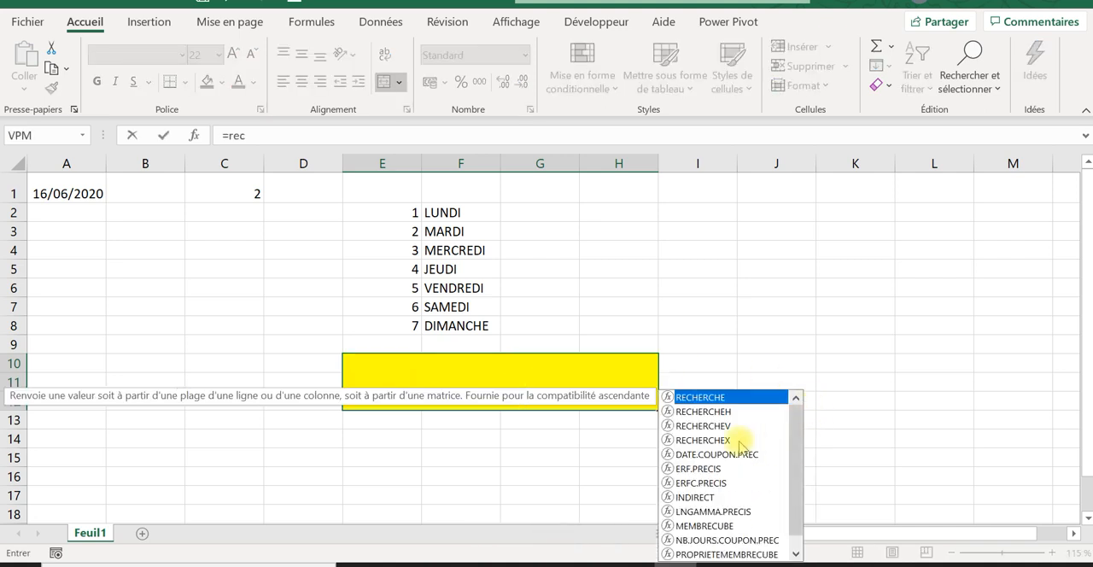
pyautogui.click(713, 425)
pyautogui.doubleClick(714, 425)
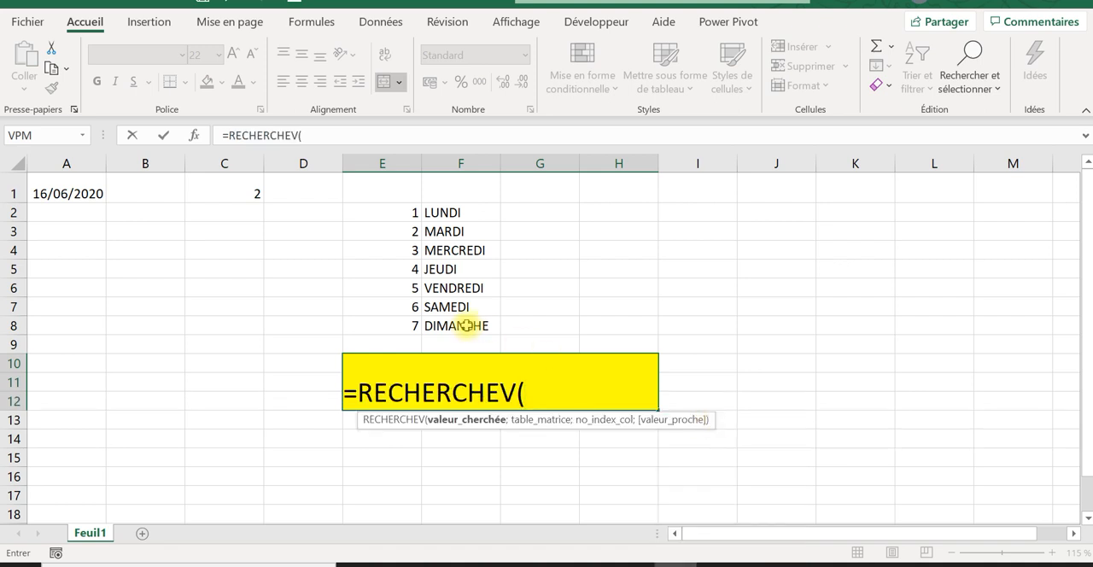
# Step: Nest JOURSEM(A1;2) as the lookup value of the RECHERCHEV formula, using the return type that numbers days from lundi to dimanche
pyautogui.write('j')
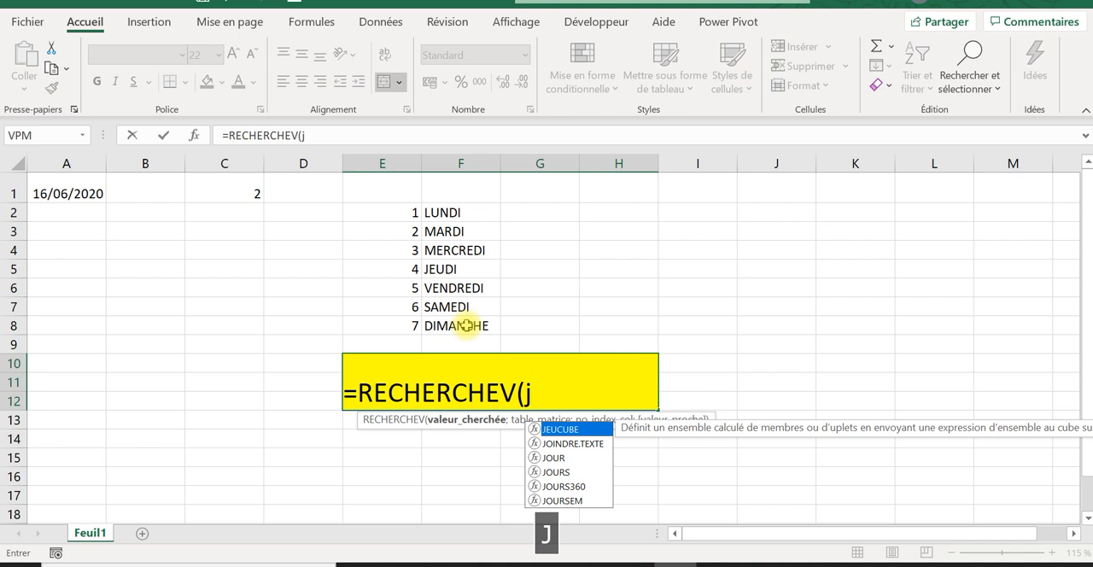
pyautogui.write('our')
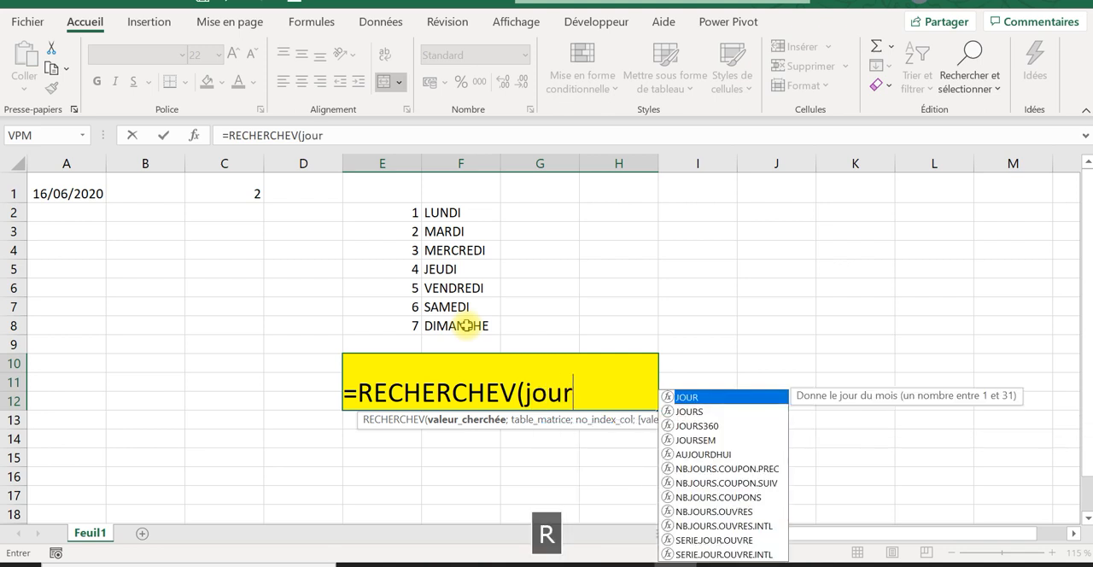
pyautogui.doubleClick(702, 438)
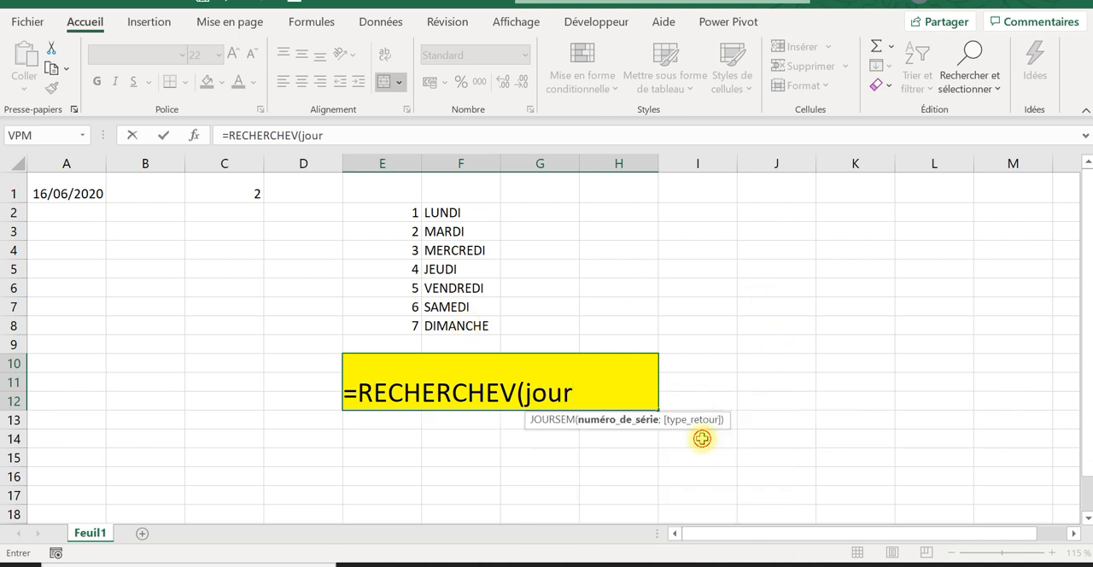
pyautogui.click(83, 187)
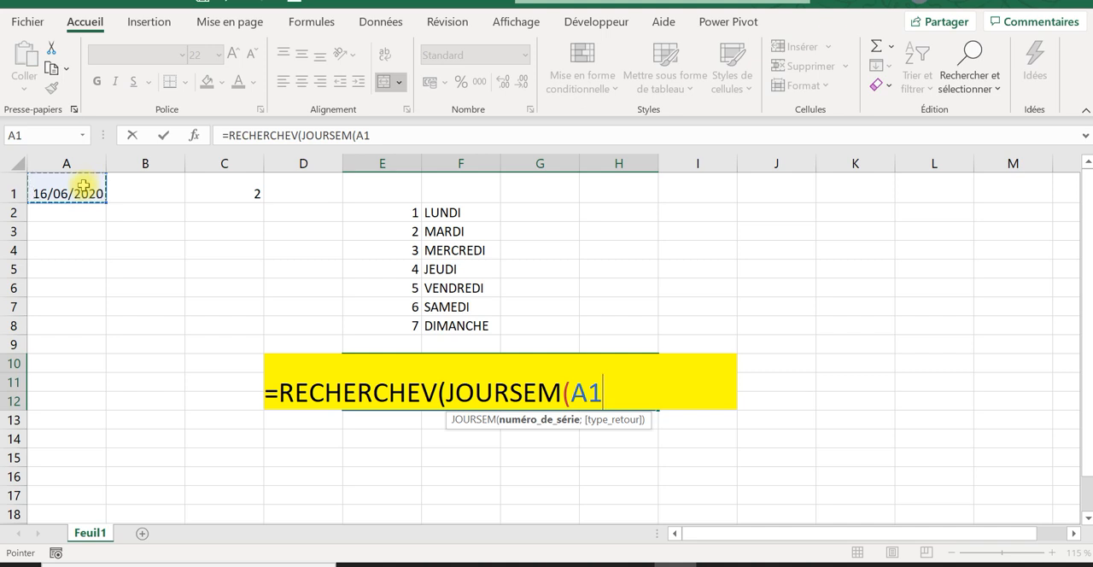
pyautogui.write(';')
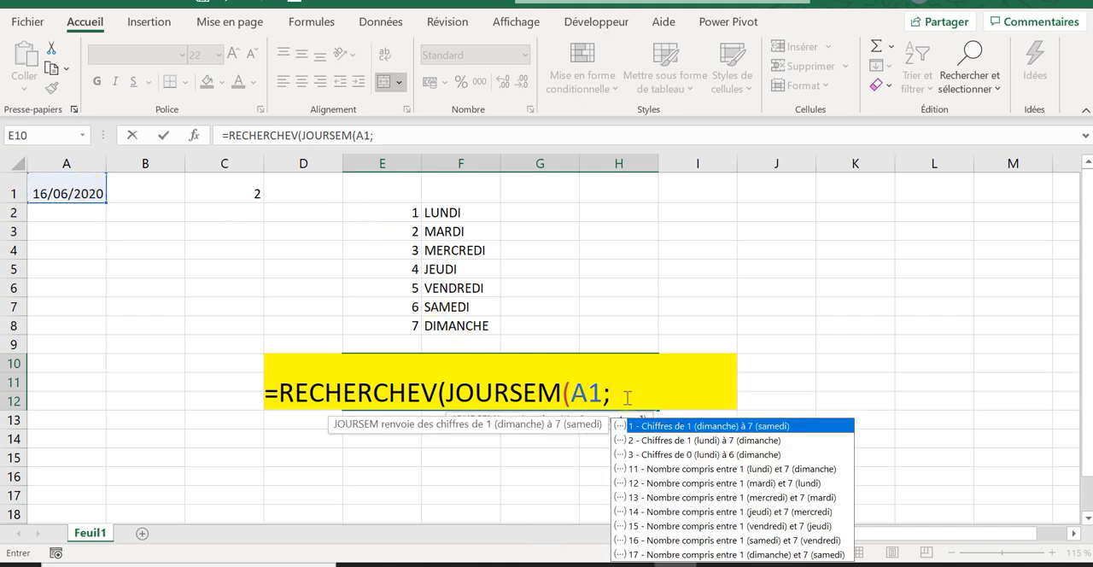
pyautogui.doubleClick(688, 441)
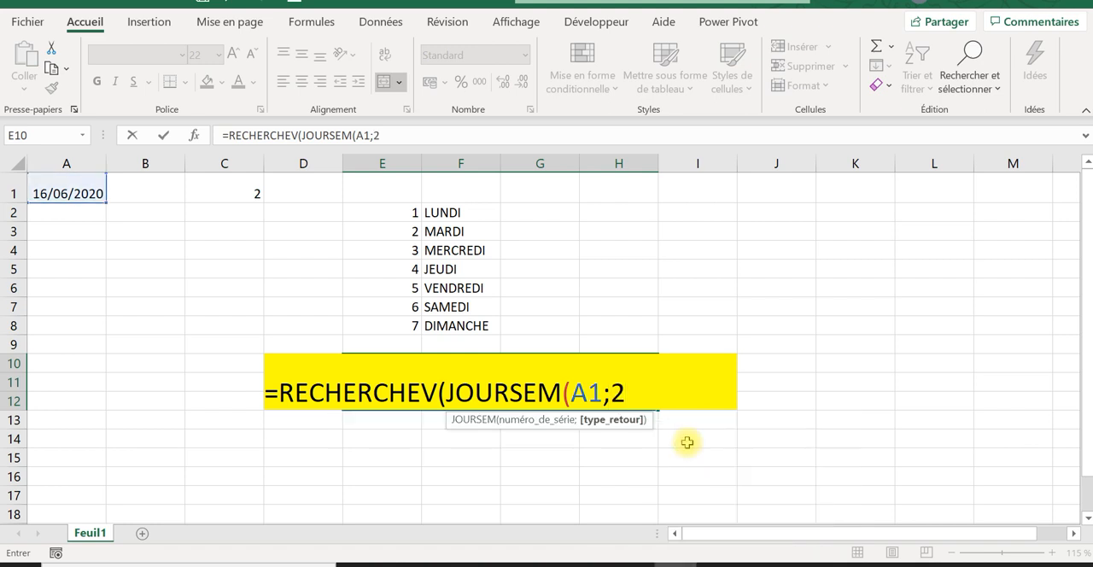
pyautogui.write(')')
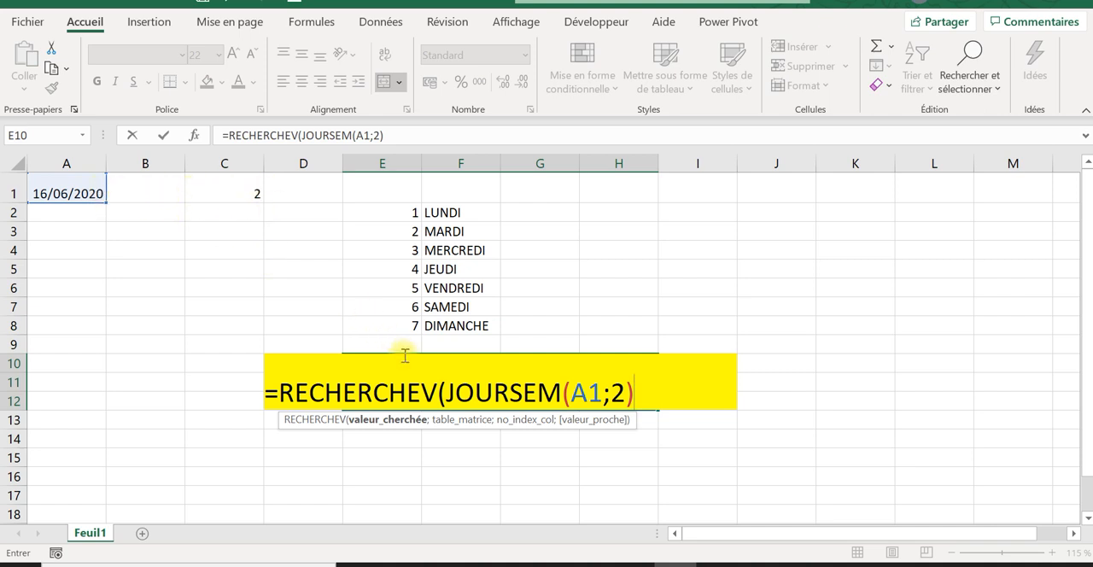
# Step: Add the day table E2:F8 as the RECHERCHEV table argument and make it absolute as $E$2:$F$8
pyautogui.write(';')
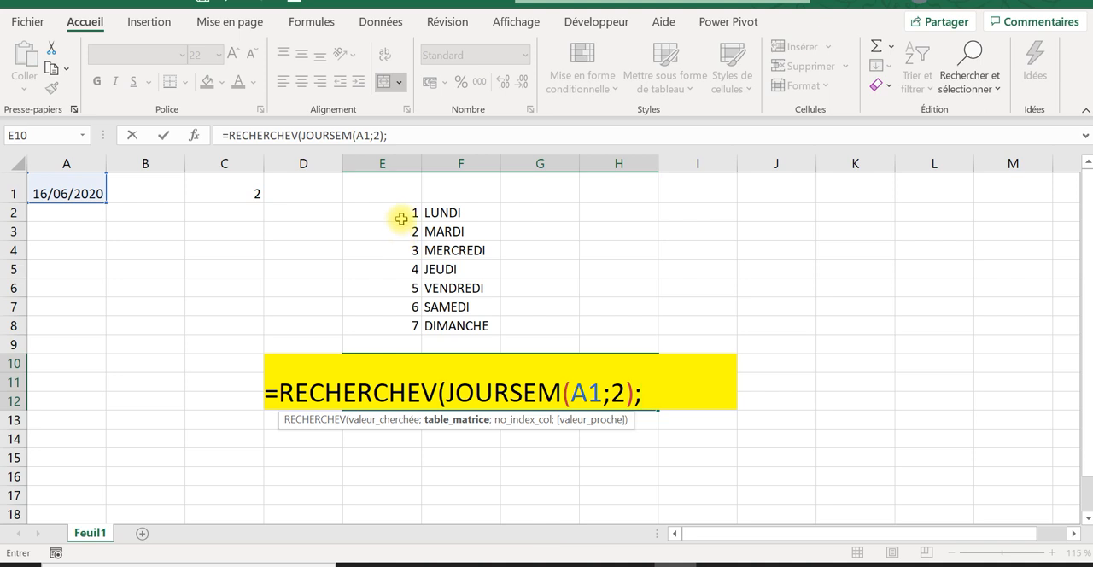
pyautogui.moveTo(401, 215); pyautogui.dragTo(449, 325)
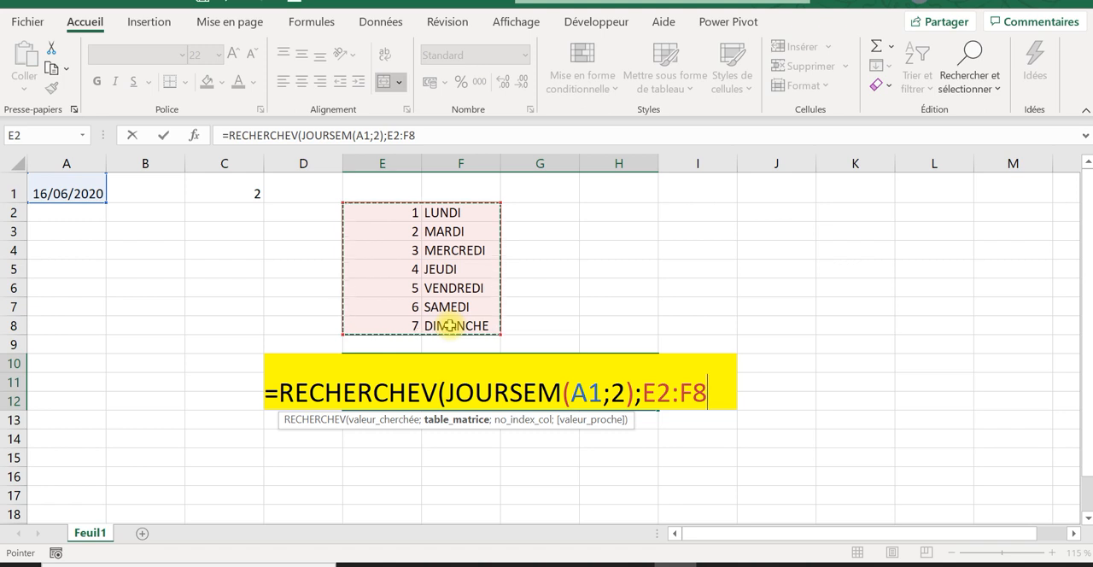
pyautogui.press('F4')
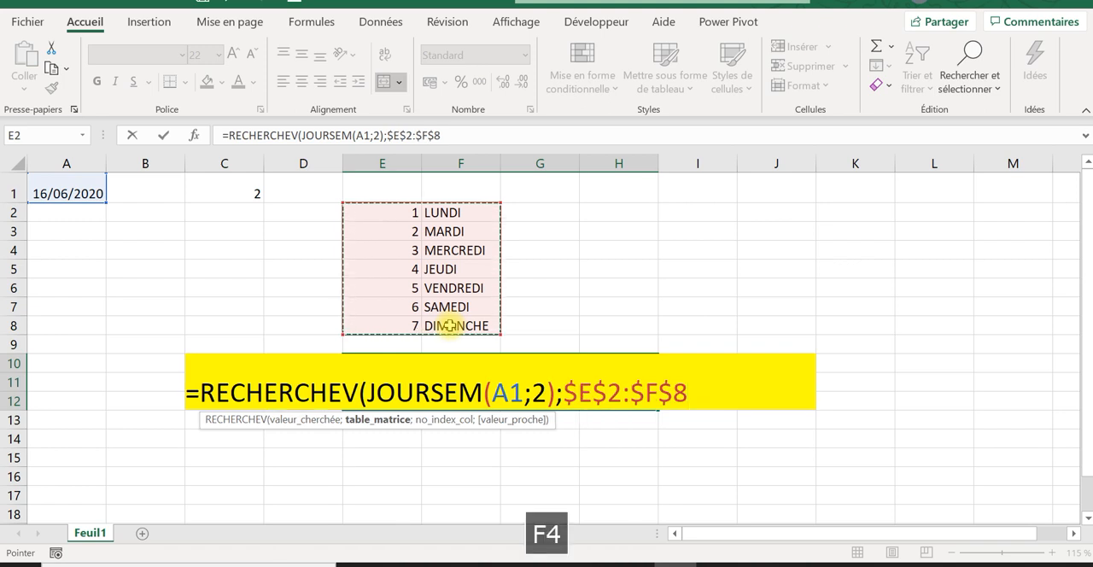
# Step: Set the column index argument of the RECHERCHEV formula to 2
pyautogui.write(';')
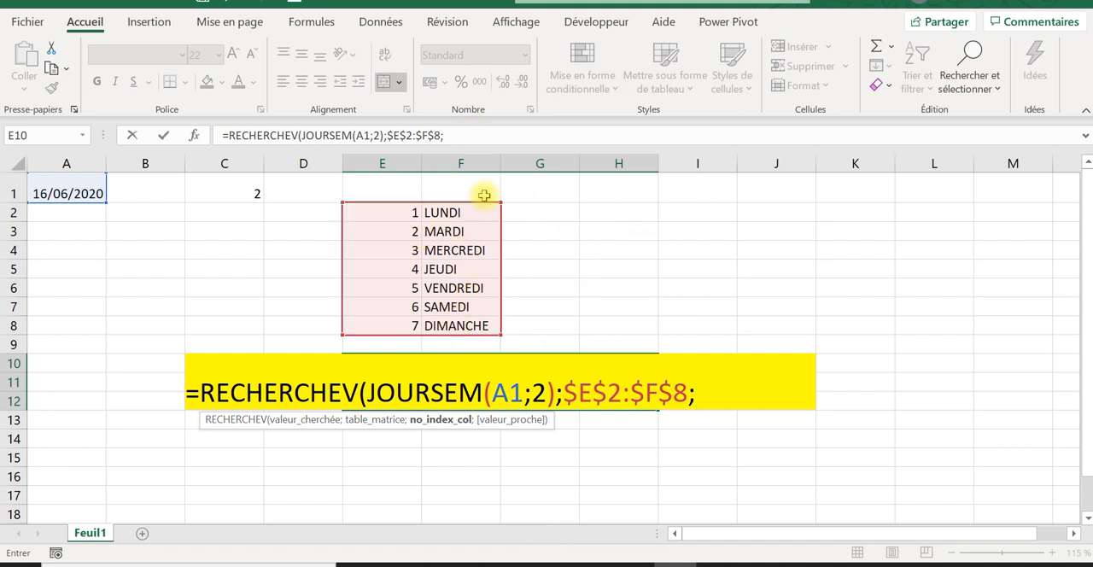
pyautogui.click(491, 136)
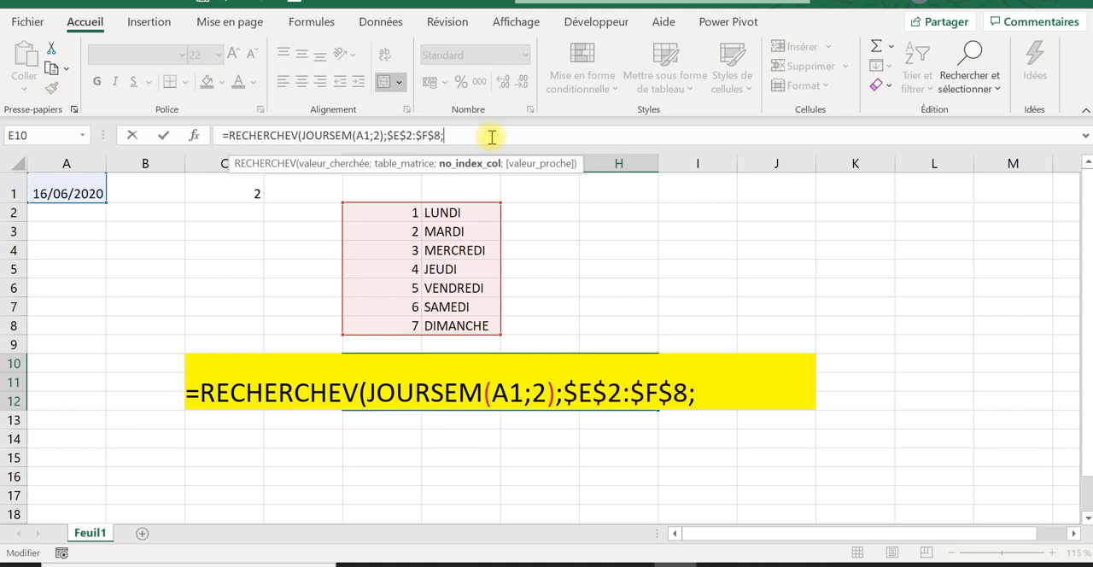
pyautogui.write('é')
pyautogui.press('BackSpace')
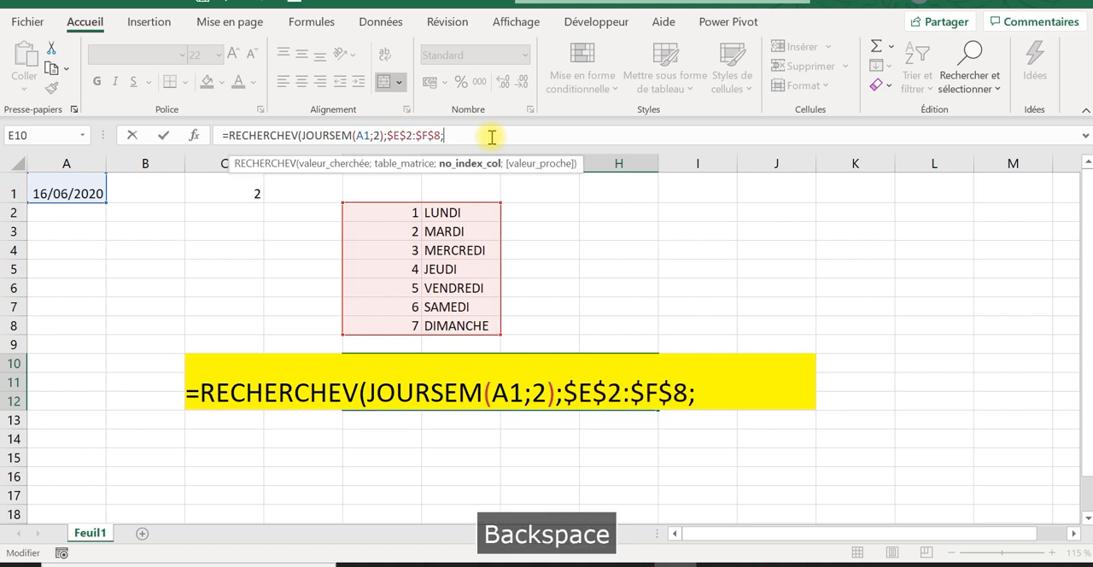
pyautogui.write('é')
pyautogui.press('BackSpace')
pyautogui.press('capslock')
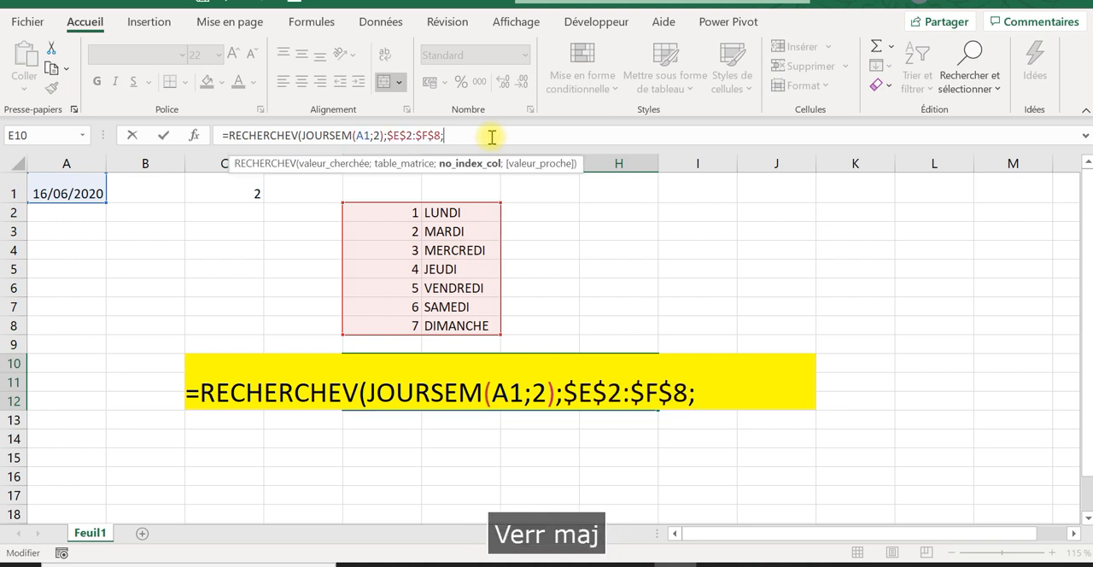
pyautogui.write('2')
pyautogui.press('capslock')
# Step: Finish the RECHERCHEV formula with FAUX for an exact match and validate it in the merged yellow cell
pyautogui.write(';')
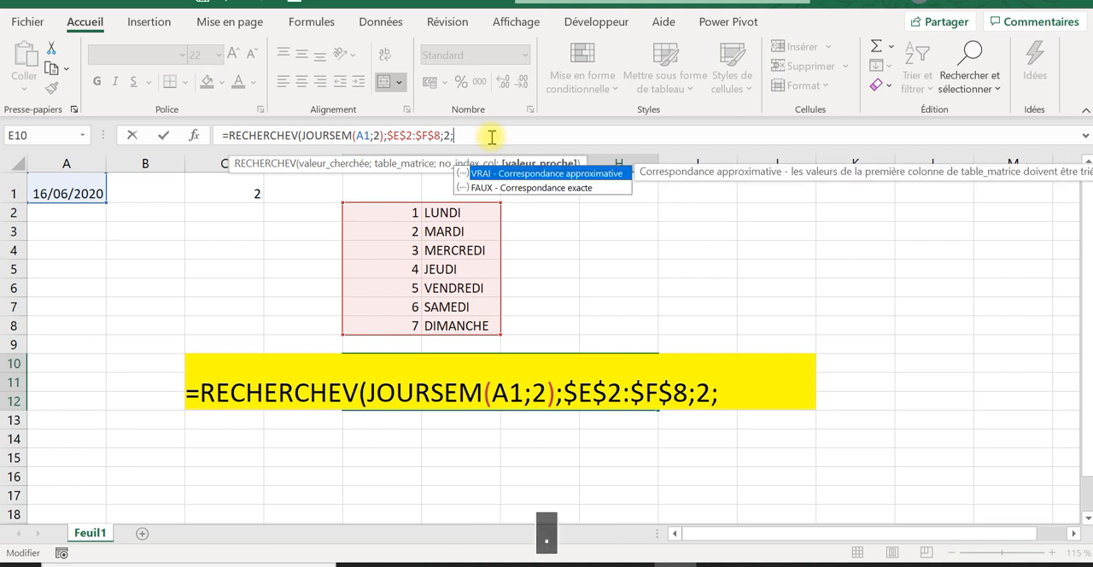
pyautogui.doubleClick(497, 188)
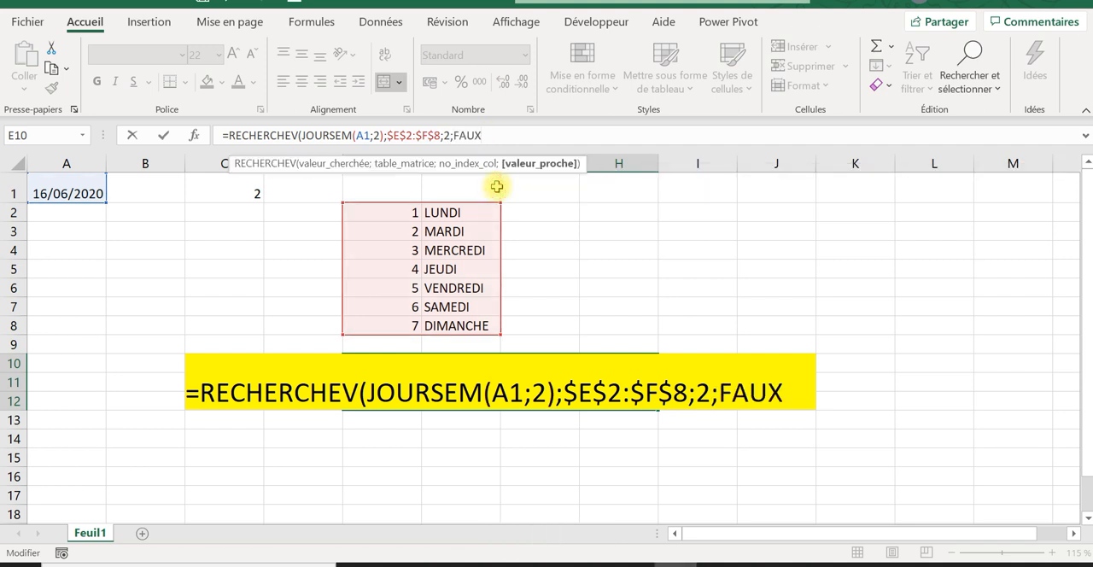
pyautogui.write(')')
pyautogui.press('Return')
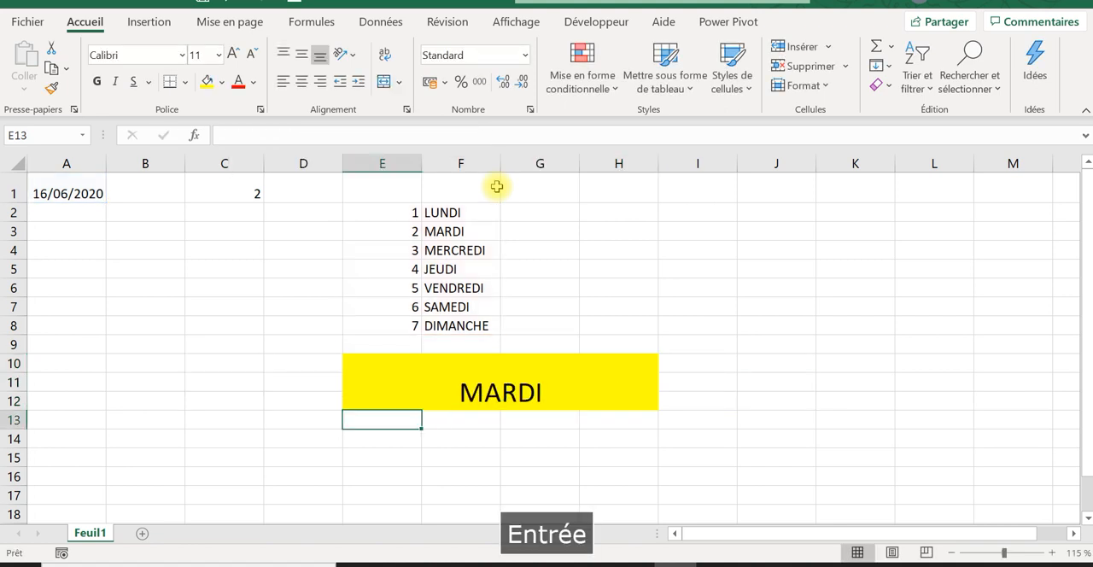
pyautogui.click(575, 401)
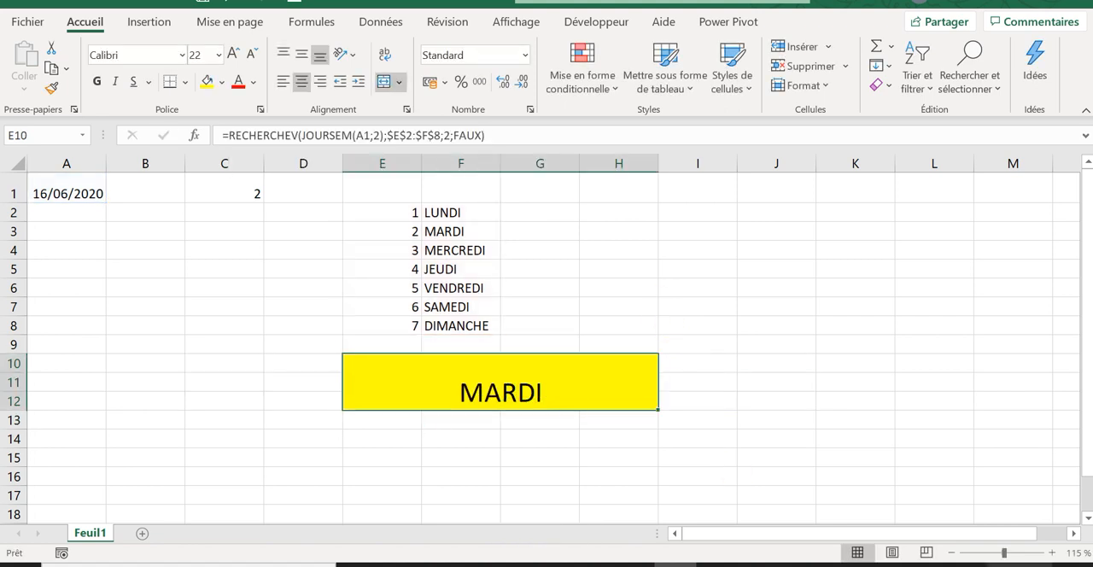
# Step: Look up 2 February 2012 in the Windows system calendar to check which weekday it falls on
pyautogui.click(1018, 564)
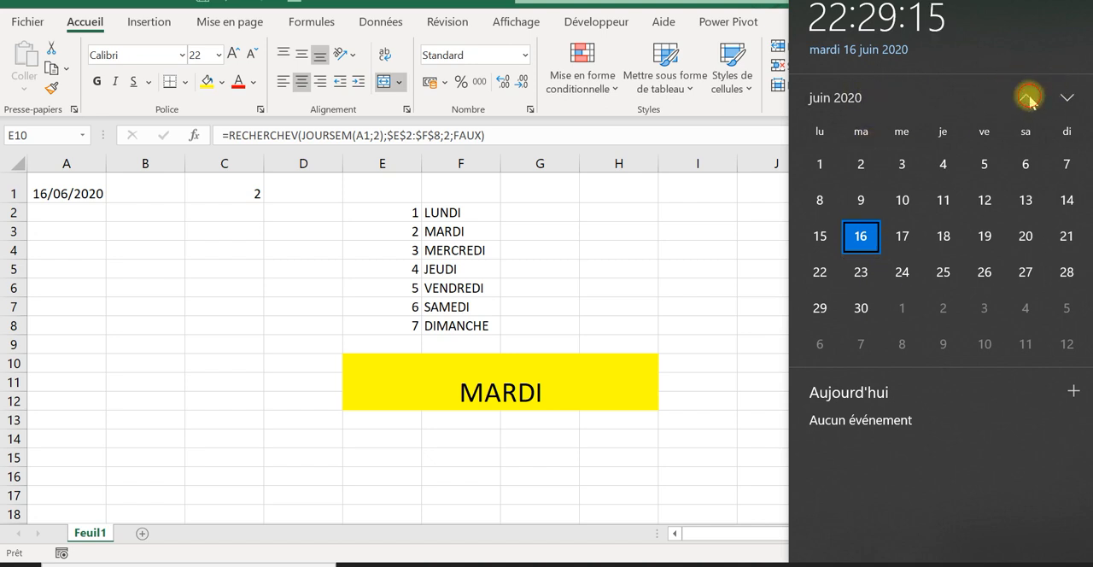
pyautogui.click(1025, 97)
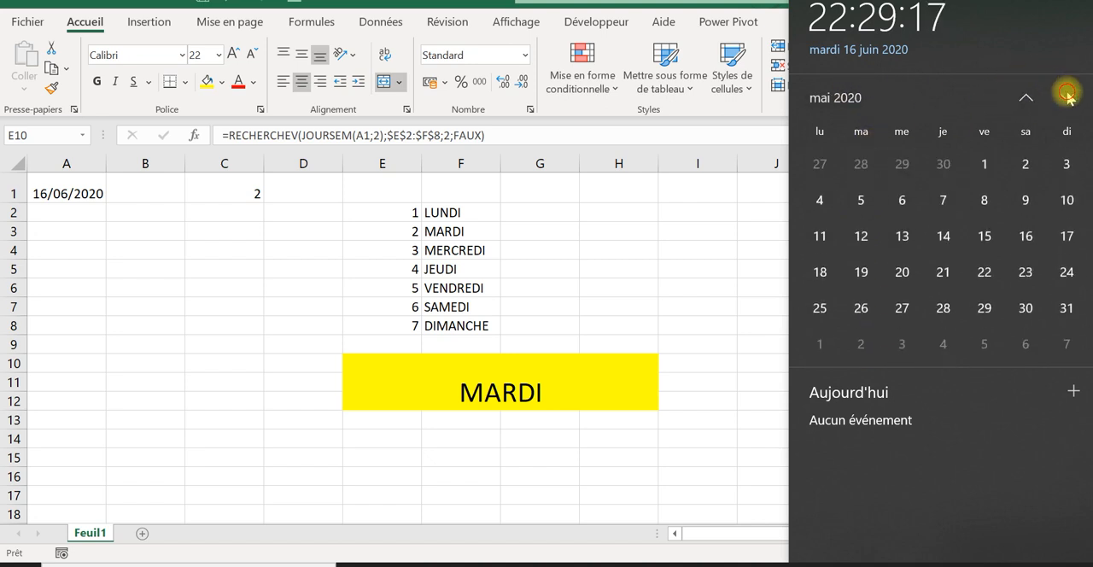
pyautogui.click(1065, 96)
pyautogui.click(1025, 97)
pyautogui.click(1026, 97)
pyautogui.click(1025, 98)
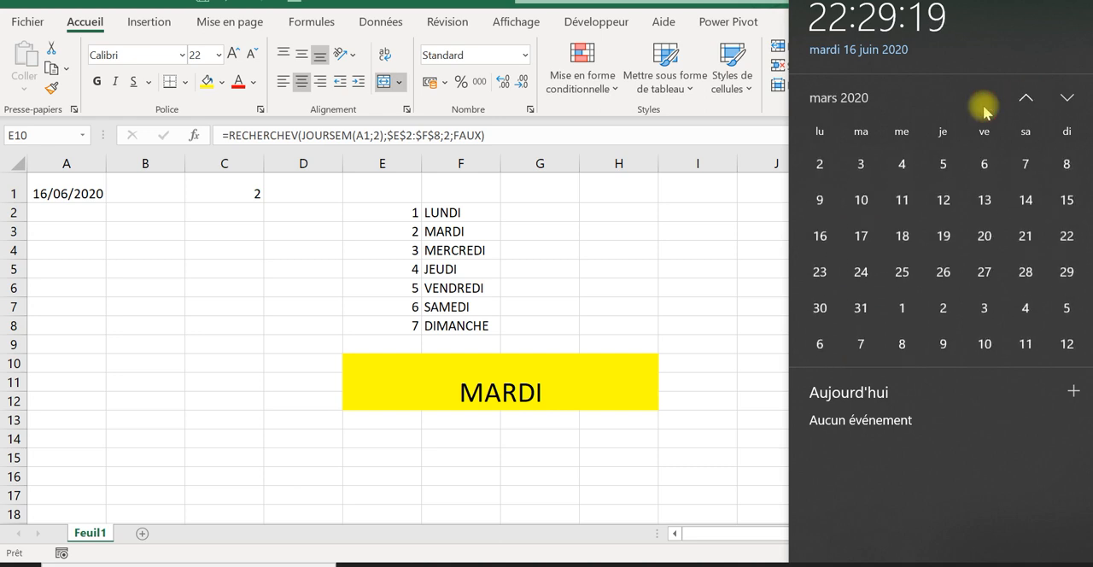
pyautogui.click(832, 97)
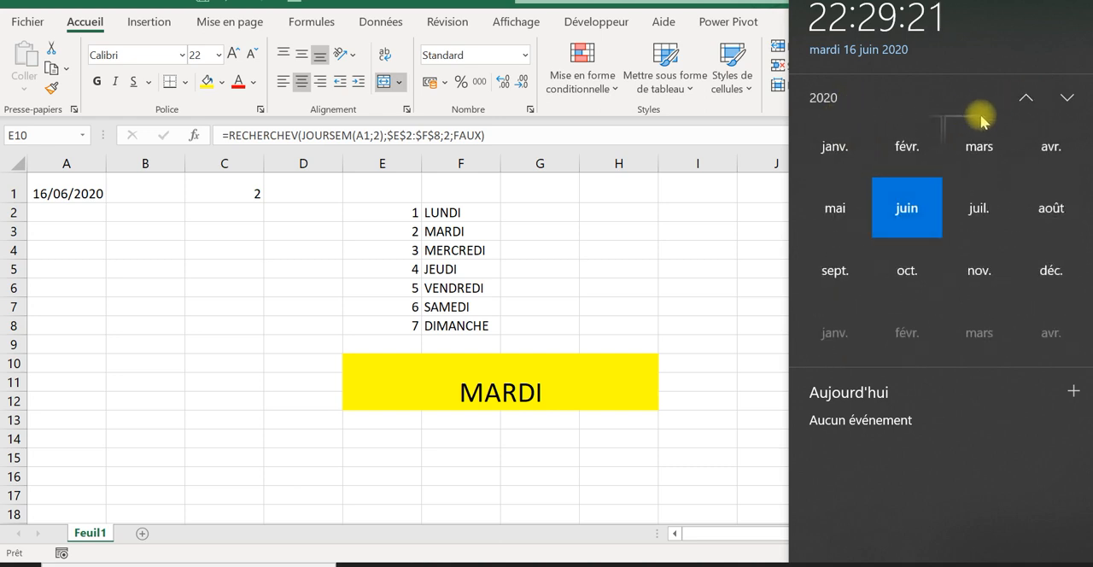
pyautogui.click(1025, 99)
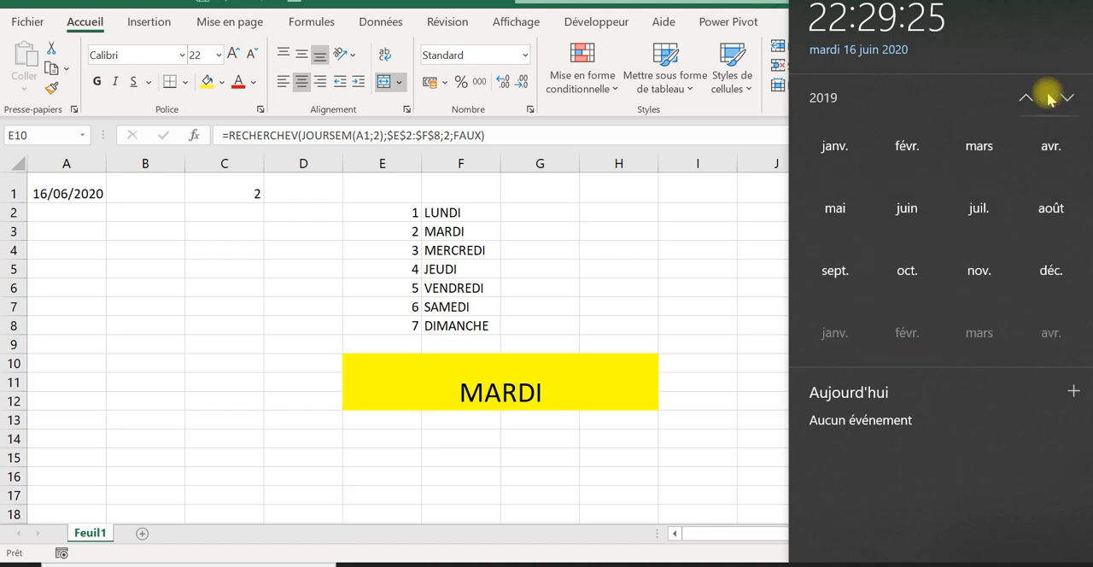
pyautogui.click(1030, 101)
pyautogui.click(1029, 100)
pyautogui.click(1029, 100)
pyautogui.click(1030, 101)
pyautogui.click(1031, 101)
pyautogui.click(1031, 100)
pyautogui.click(1030, 100)
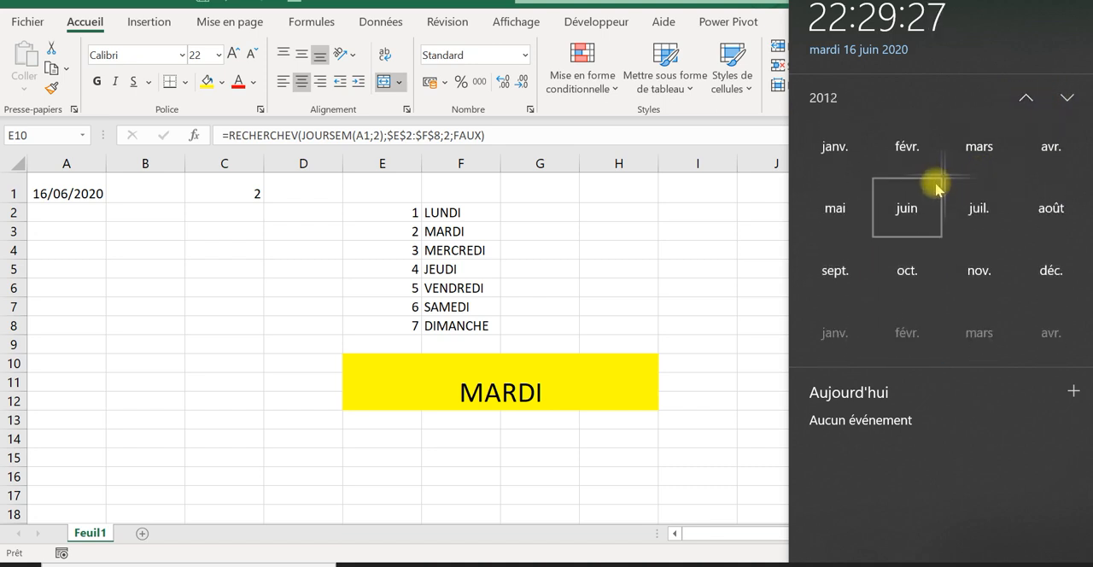
pyautogui.click(907, 149)
pyautogui.click(936, 171)
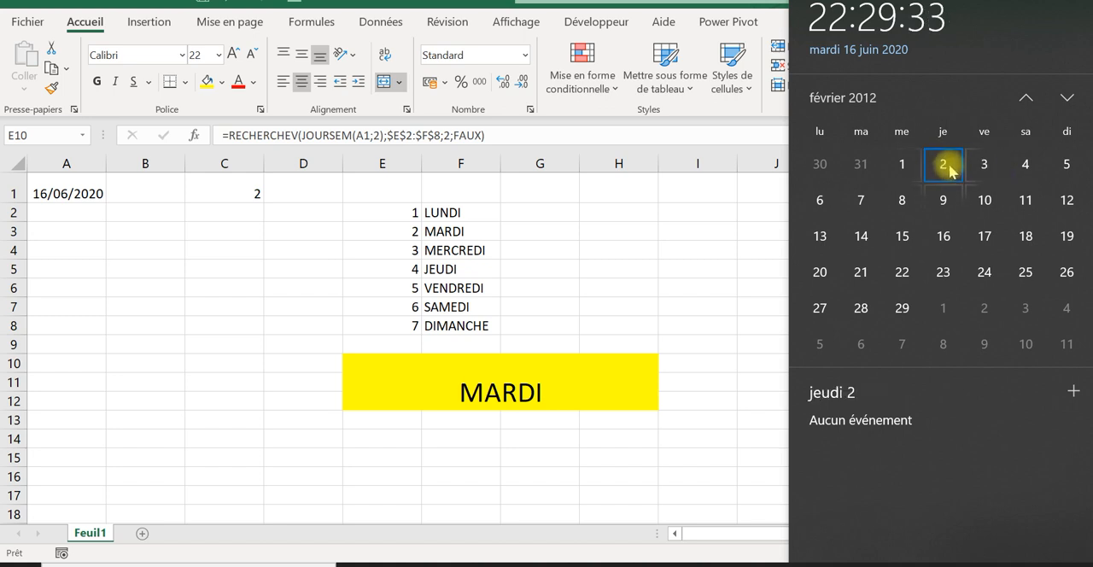
# Step: Replace the date in A1 with 02/02/2012 and select the yellow result cell to check the formula
pyautogui.click(93, 194)
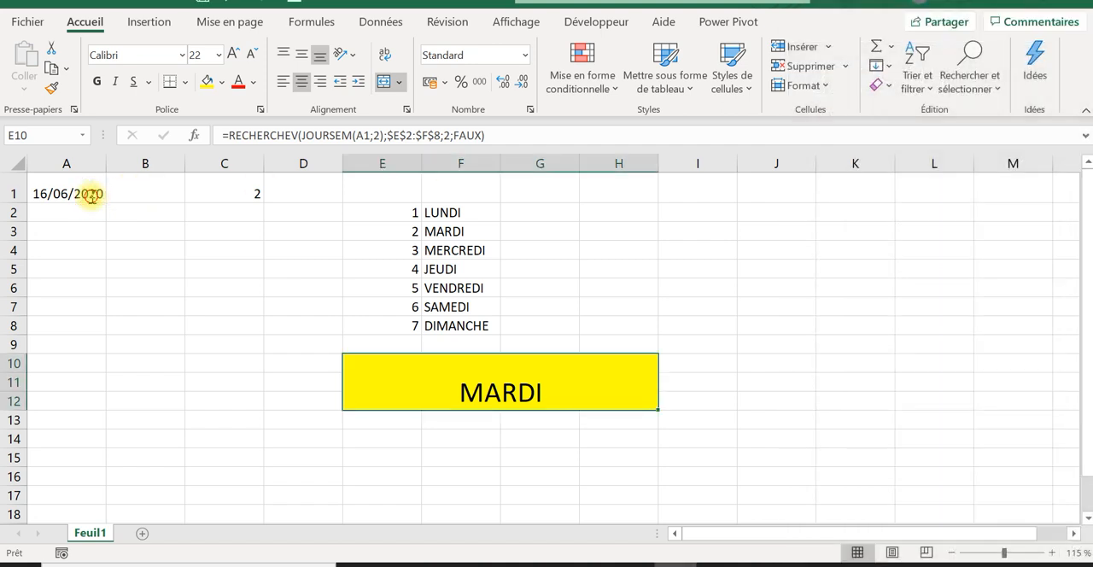
pyautogui.press('F2')
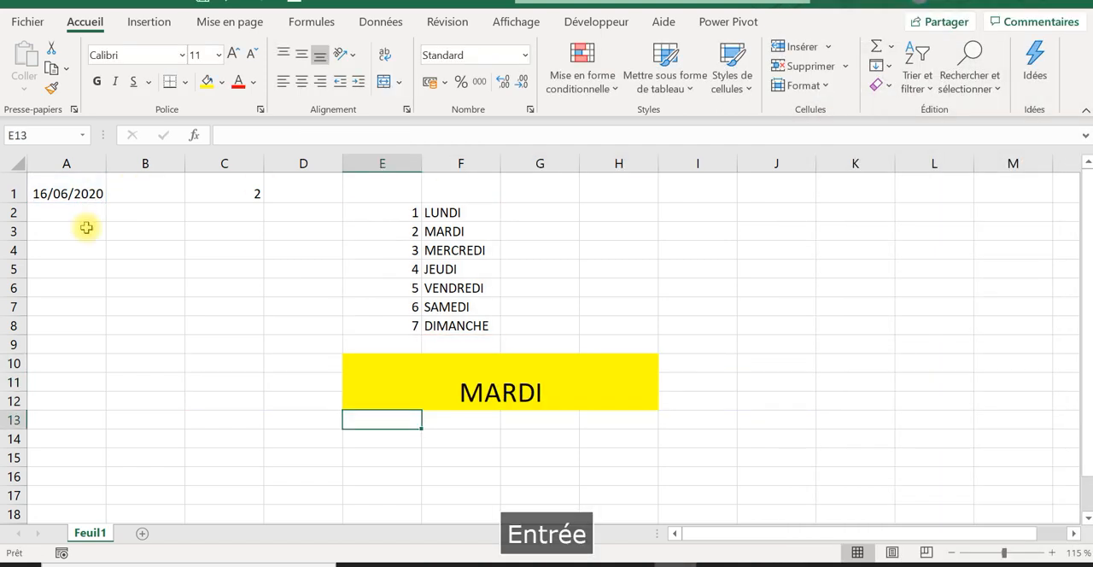
pyautogui.click(76, 194)
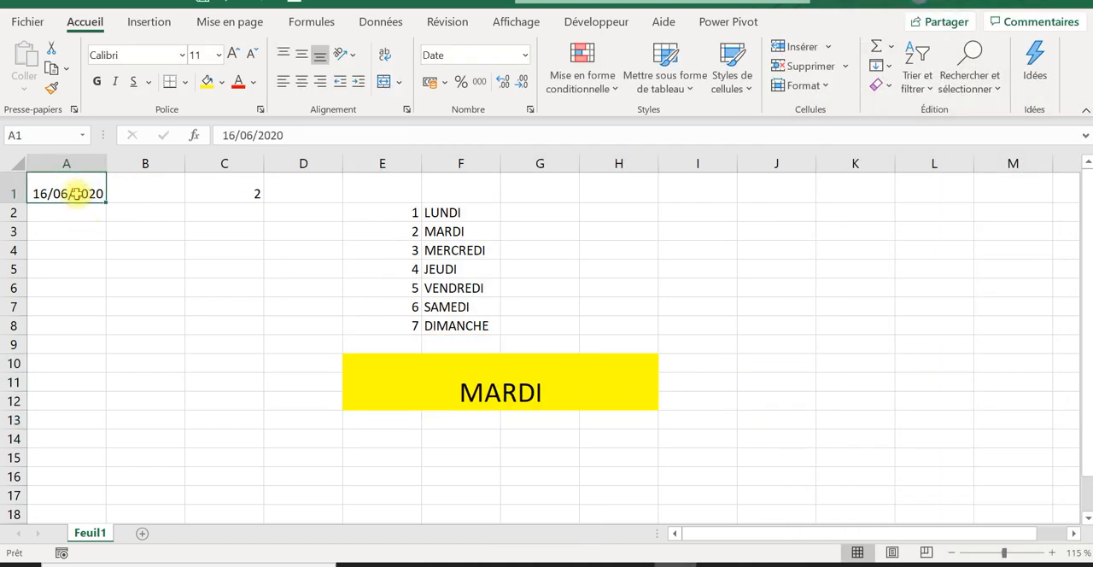
pyautogui.write('àé')
pyautogui.press('BackSpace')
pyautogui.press('BackSpace')
pyautogui.press('capslock')
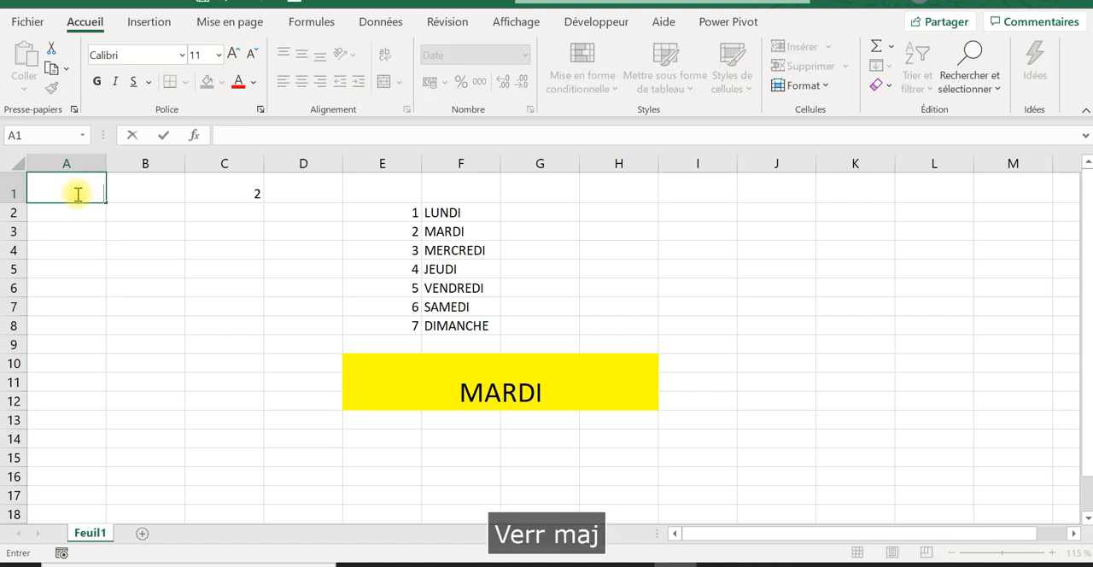
pyautogui.write('02')
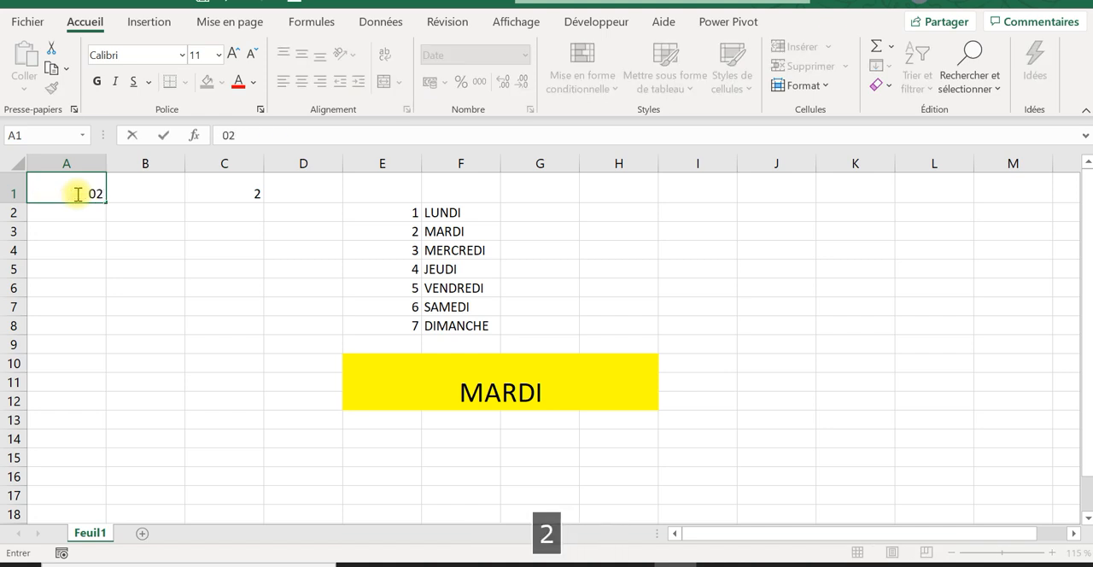
pyautogui.write('/')
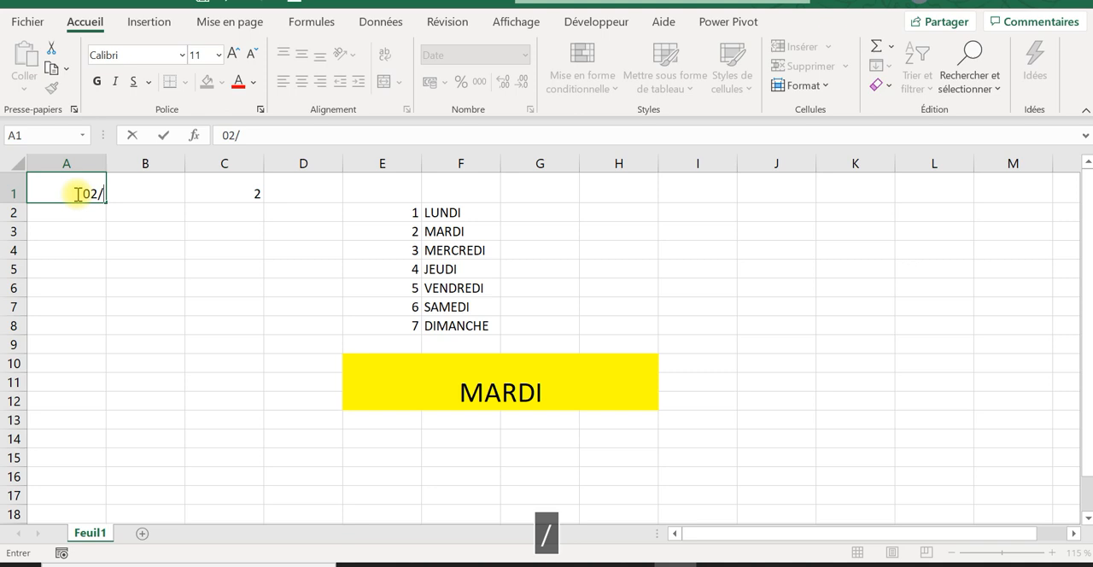
pyautogui.write('02/20')
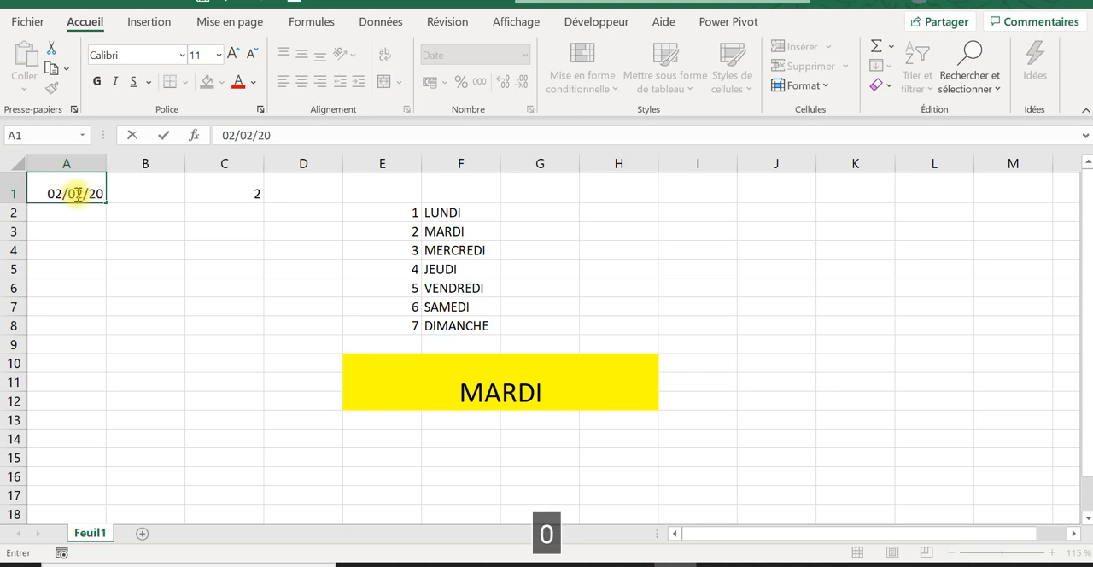
pyautogui.write('12')
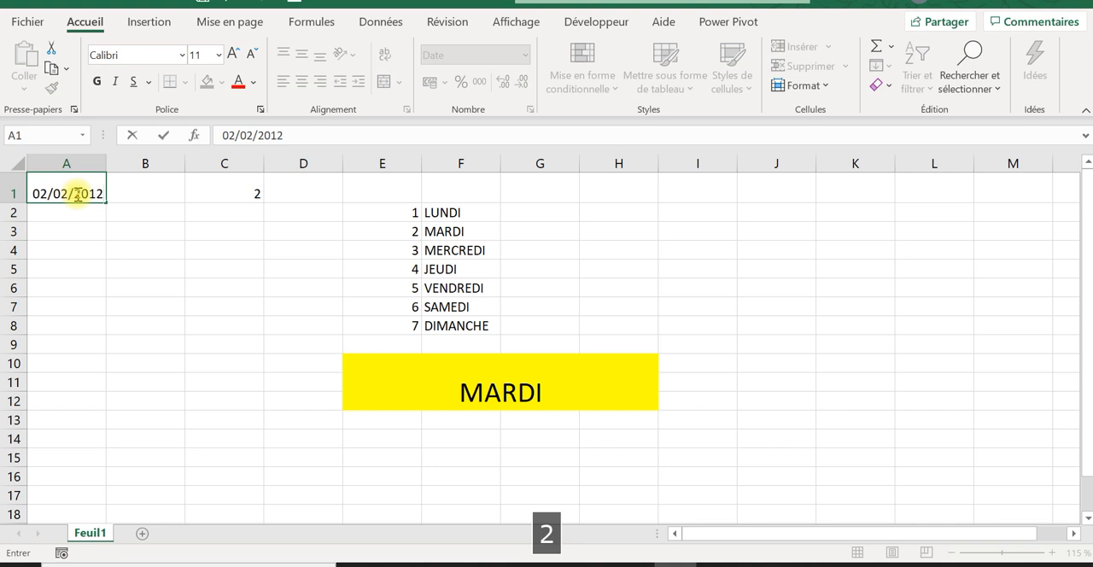
pyautogui.press('Return')
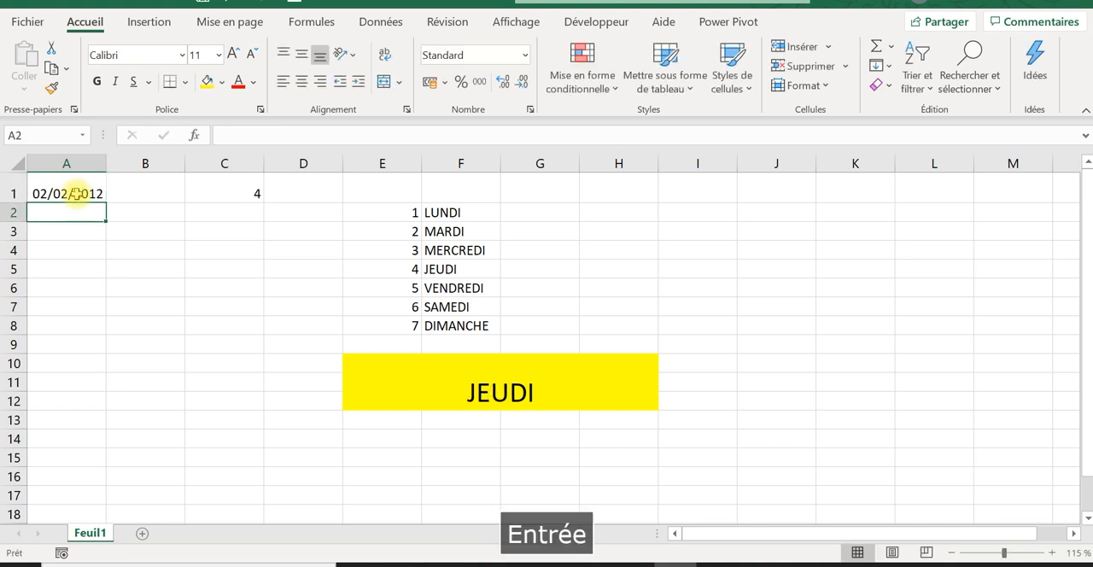
pyautogui.click(469, 396)
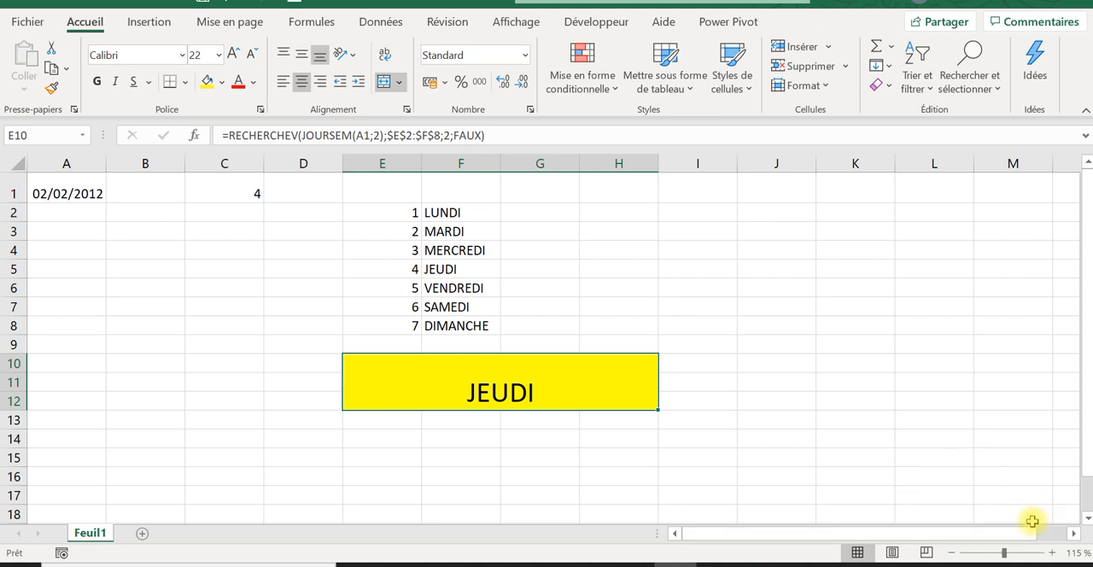
# Step: Open the Windows system calendar and go forward to March 2021 to check its weekdays
pyautogui.click(1020, 563)
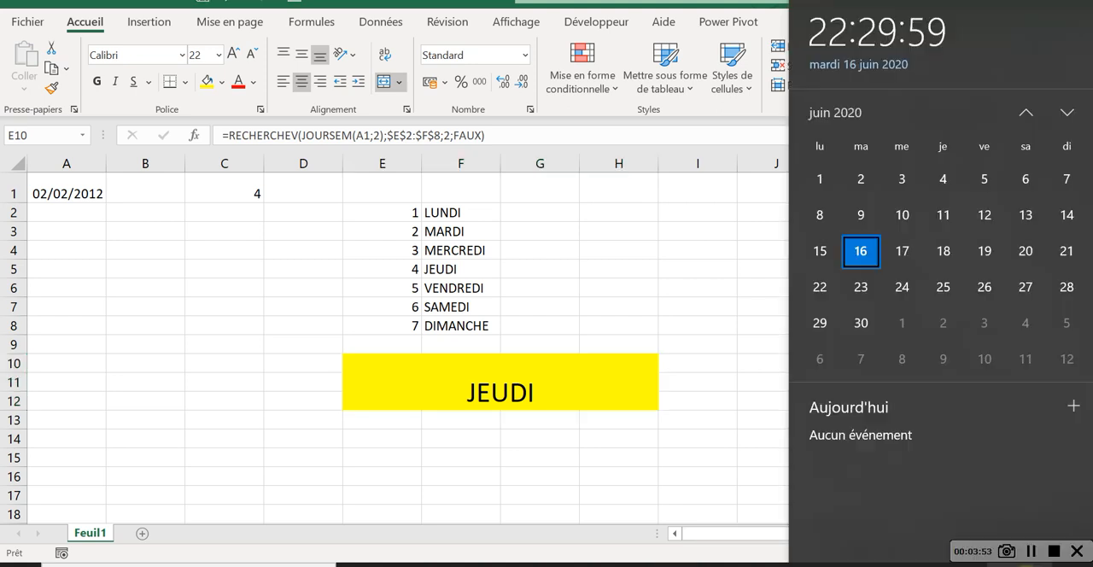
pyautogui.doubleClick(1068, 99)
pyautogui.doubleClick(1068, 99)
pyautogui.doubleClick(1068, 99)
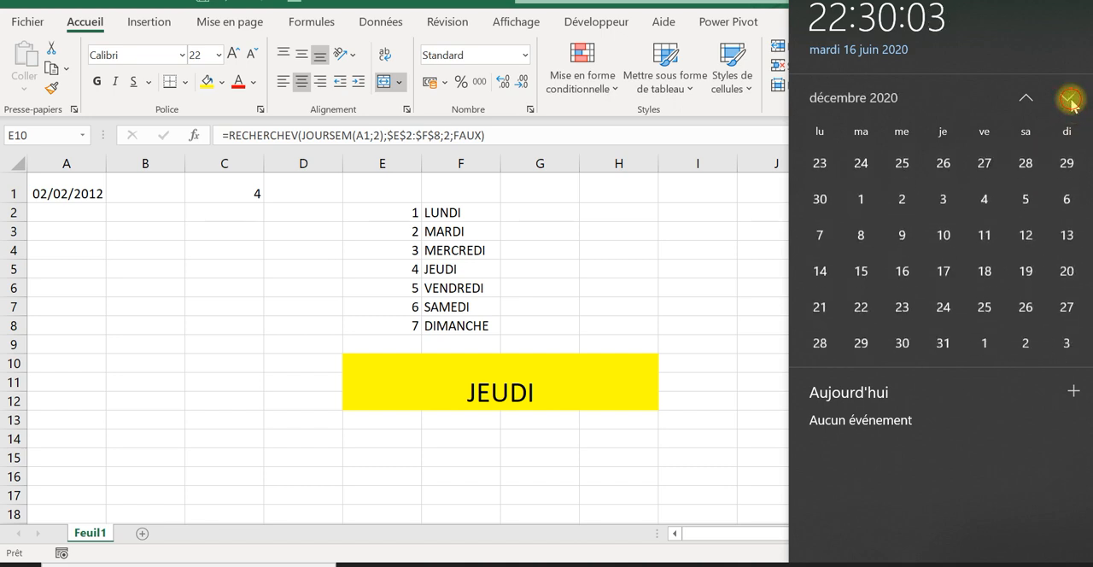
pyautogui.doubleClick(1068, 99)
pyautogui.click(1068, 99)
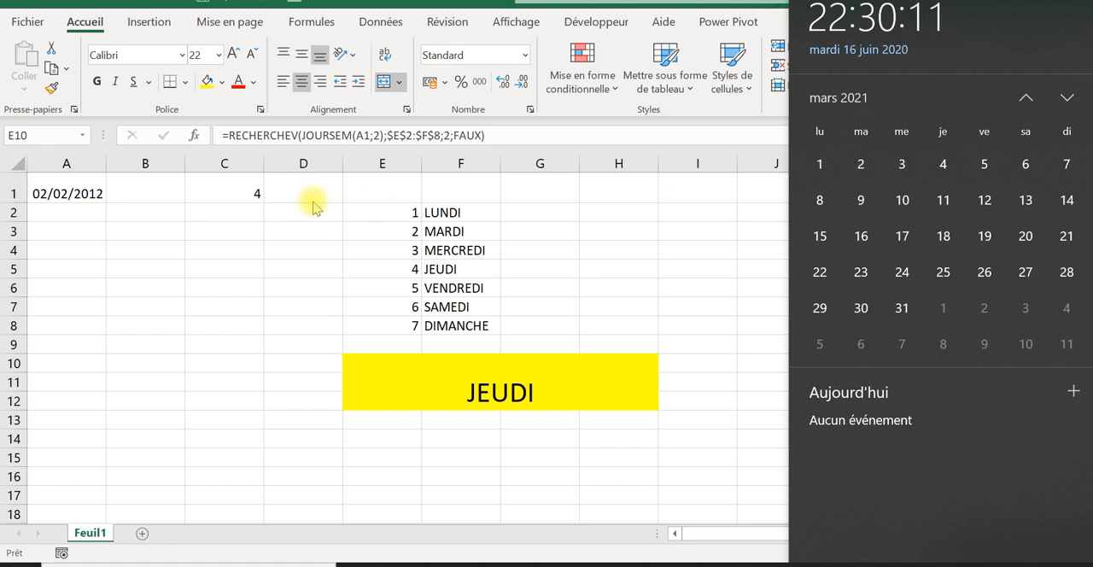
# Step: Replace the date in A1 with 02/03/2021 and validate it
pyautogui.click(59, 203)
pyautogui.click(58, 203)
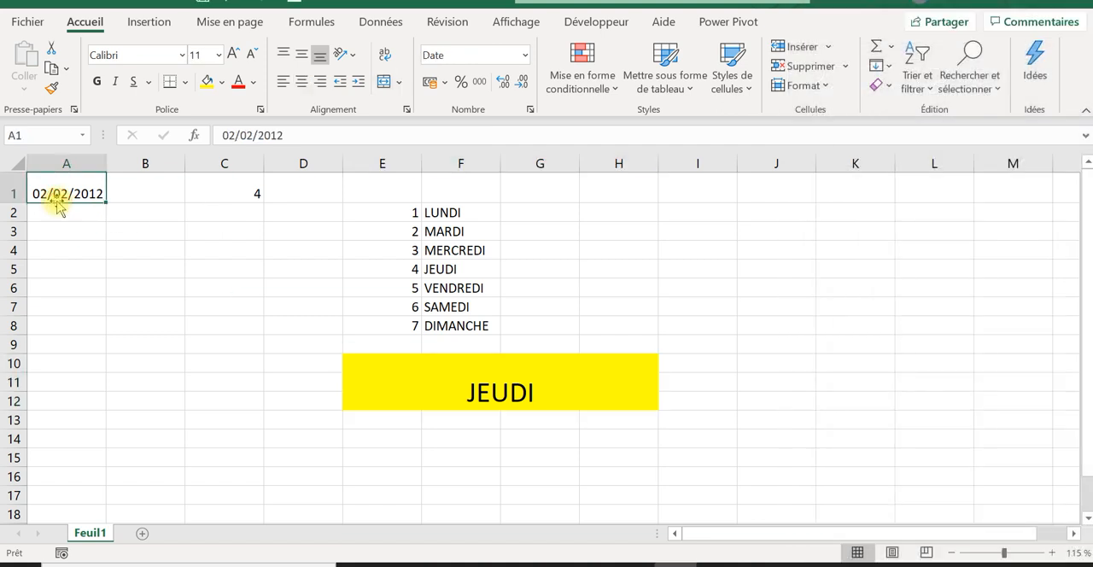
pyautogui.write('02')
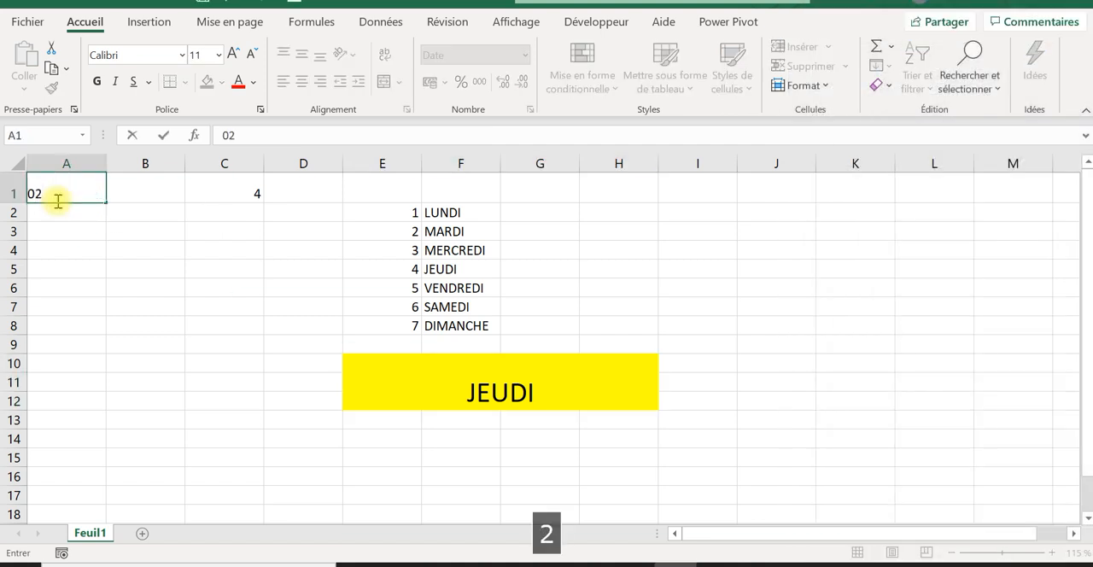
pyautogui.write('/0320021')
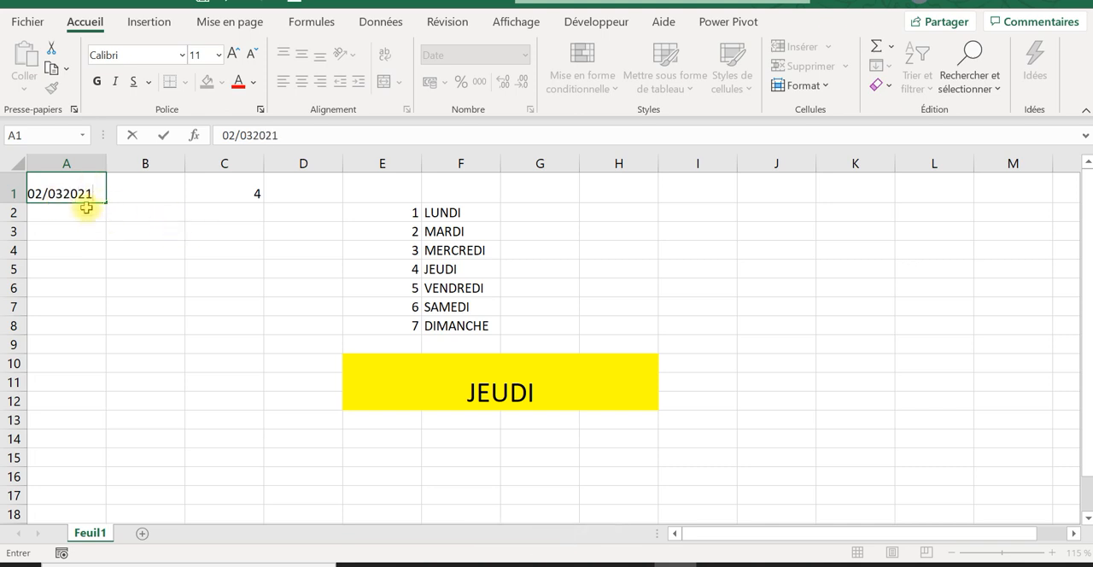
pyautogui.click(67, 191)
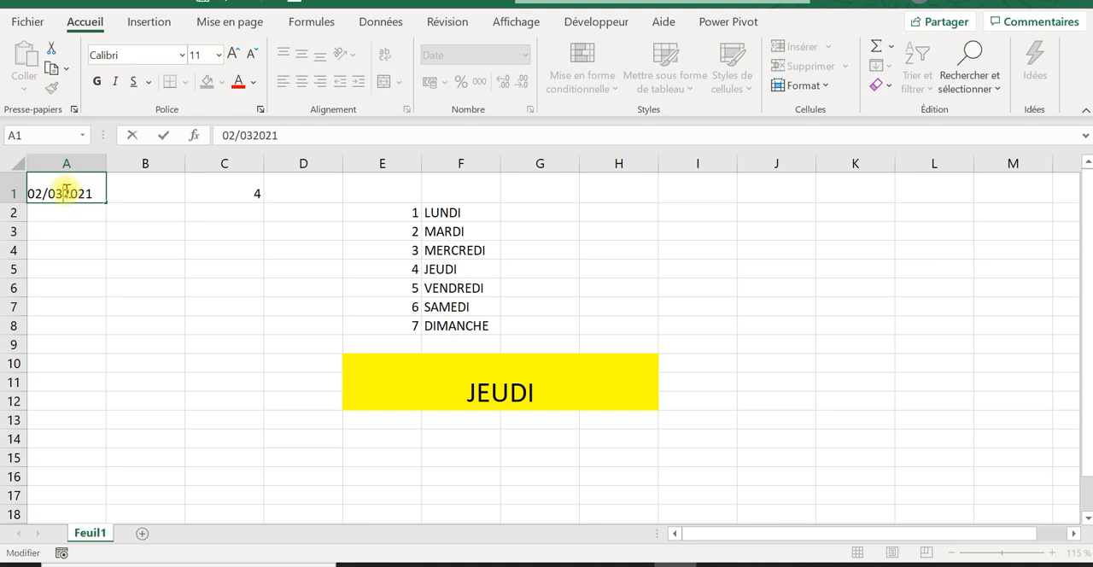
pyautogui.write(':')
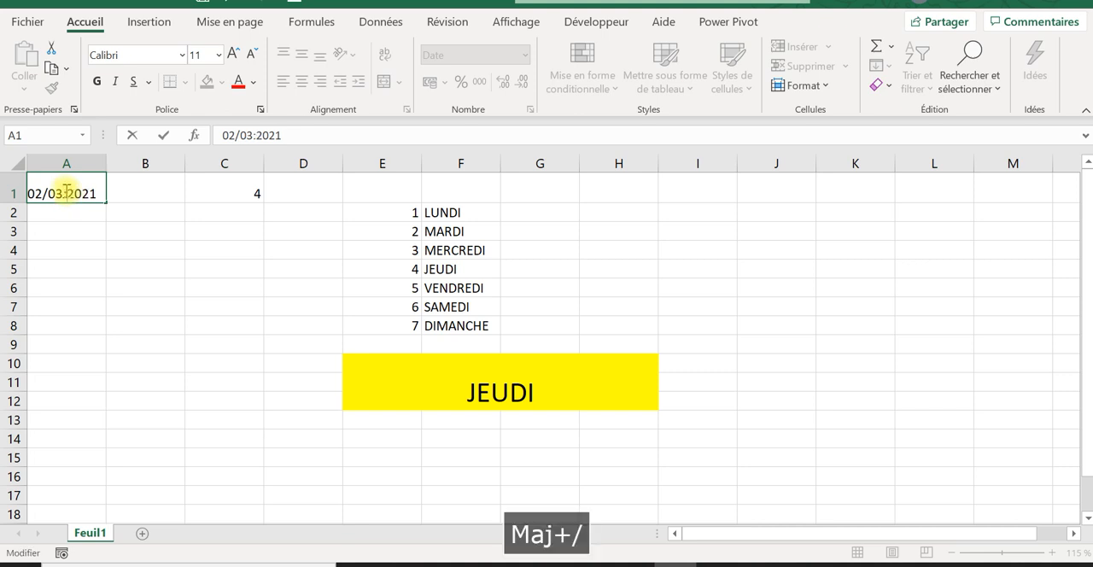
pyautogui.press('BackSpace')
pyautogui.write('/')
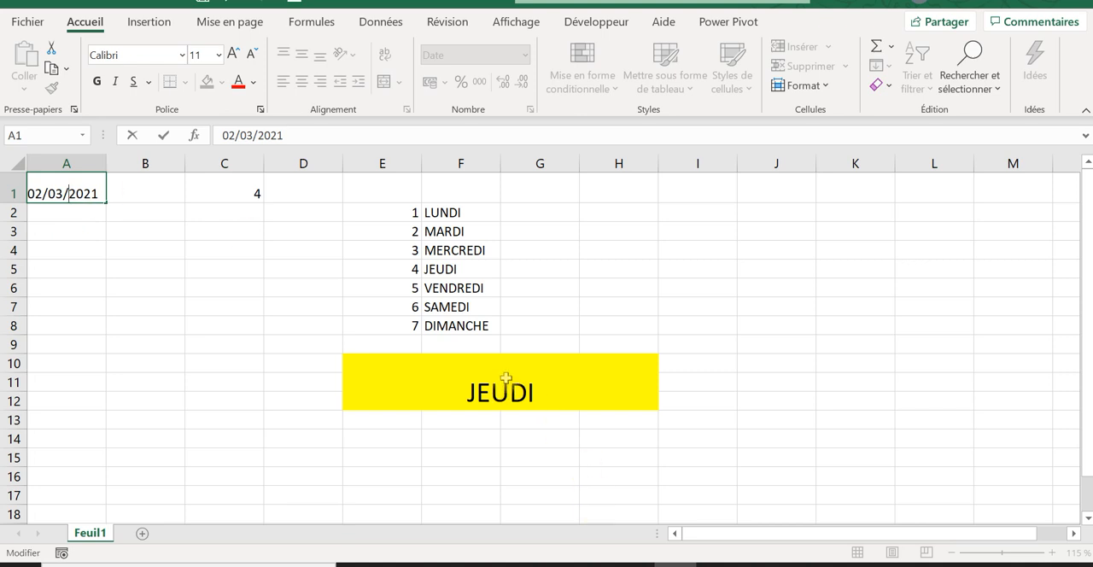
pyautogui.press('Return')
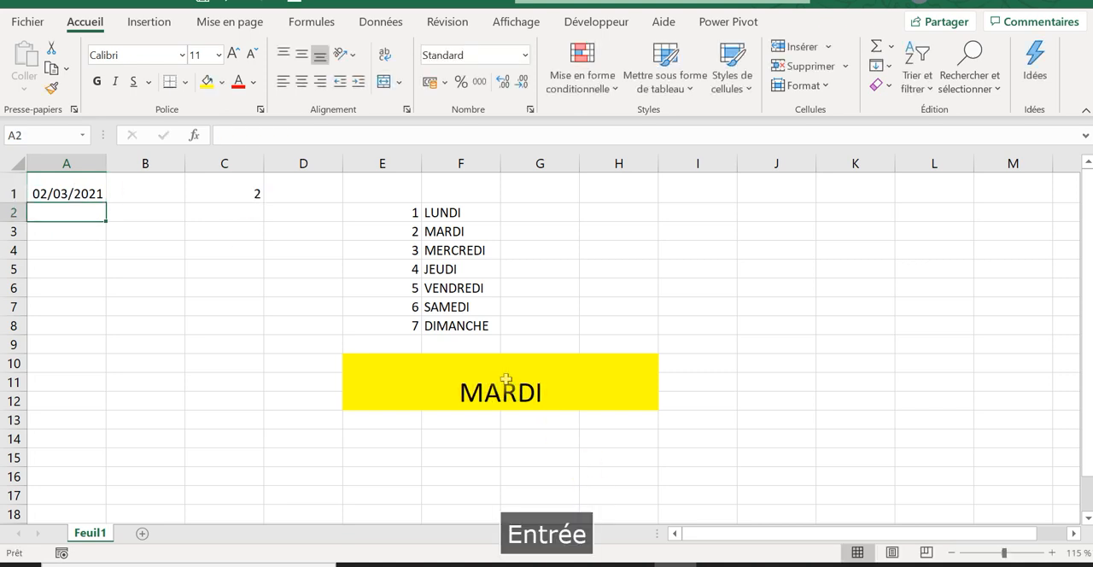
# Step: Review the JOURSEM formula in C1 and its return type options, re-entering 2 for Monday as day 1 through Sunday as day 7
pyautogui.click(68, 189)
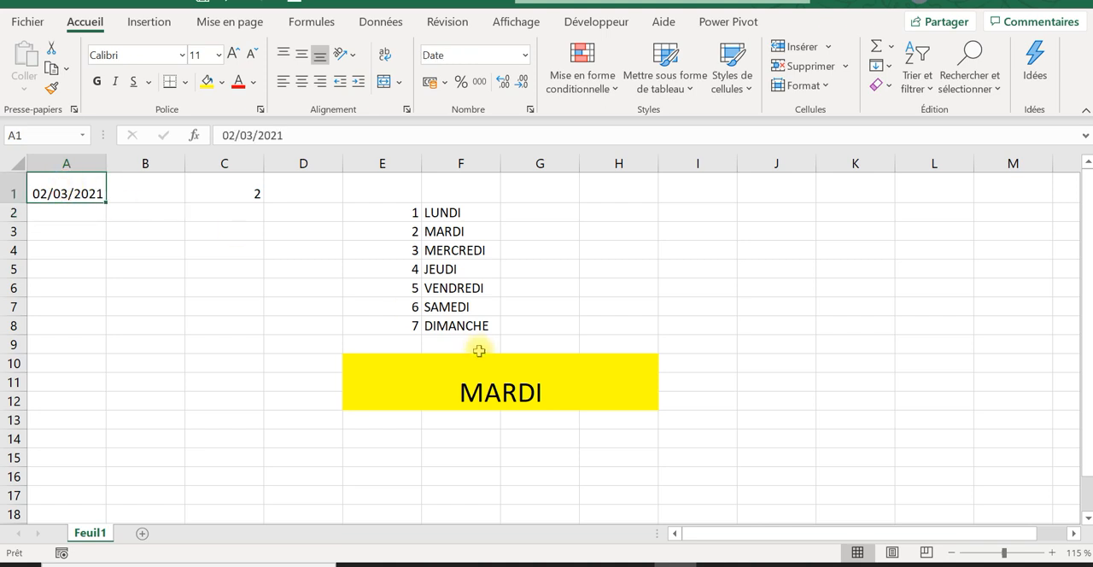
pyautogui.click(266, 194)
pyautogui.click(243, 194)
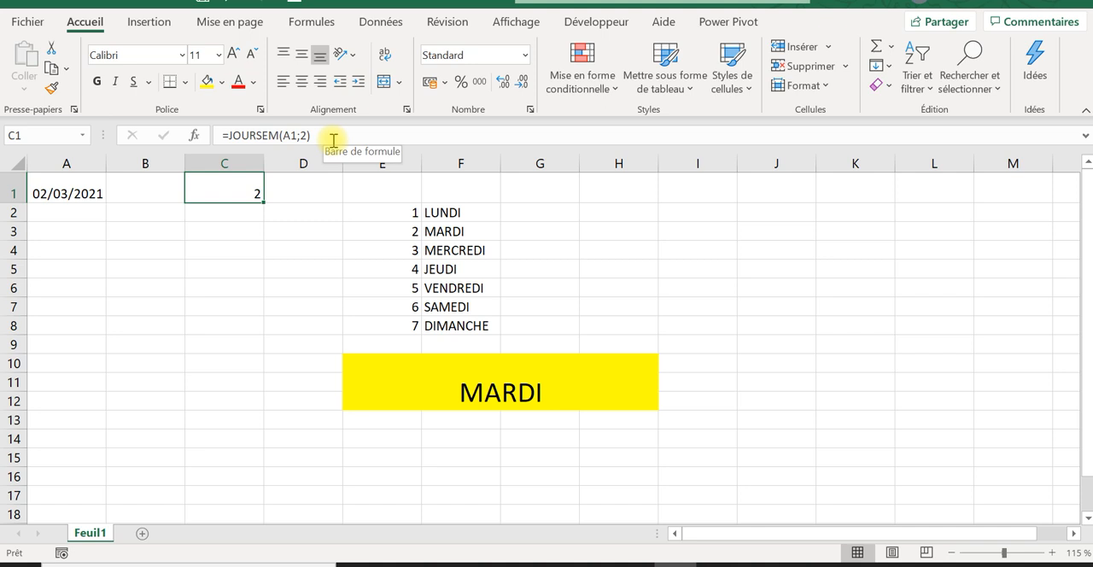
pyautogui.click(278, 136)
pyautogui.click(298, 137)
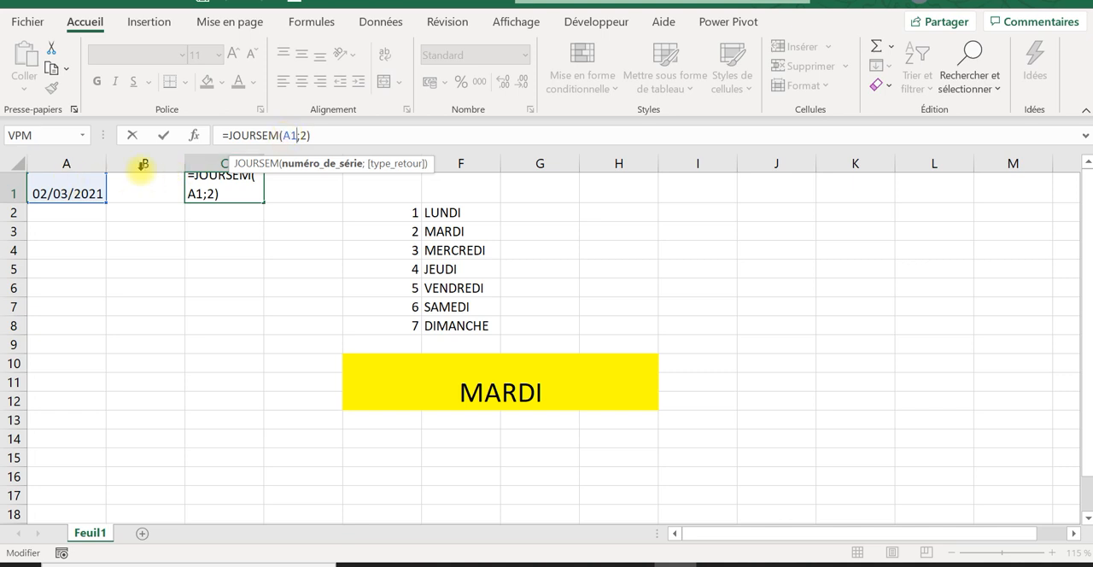
pyautogui.click(304, 137)
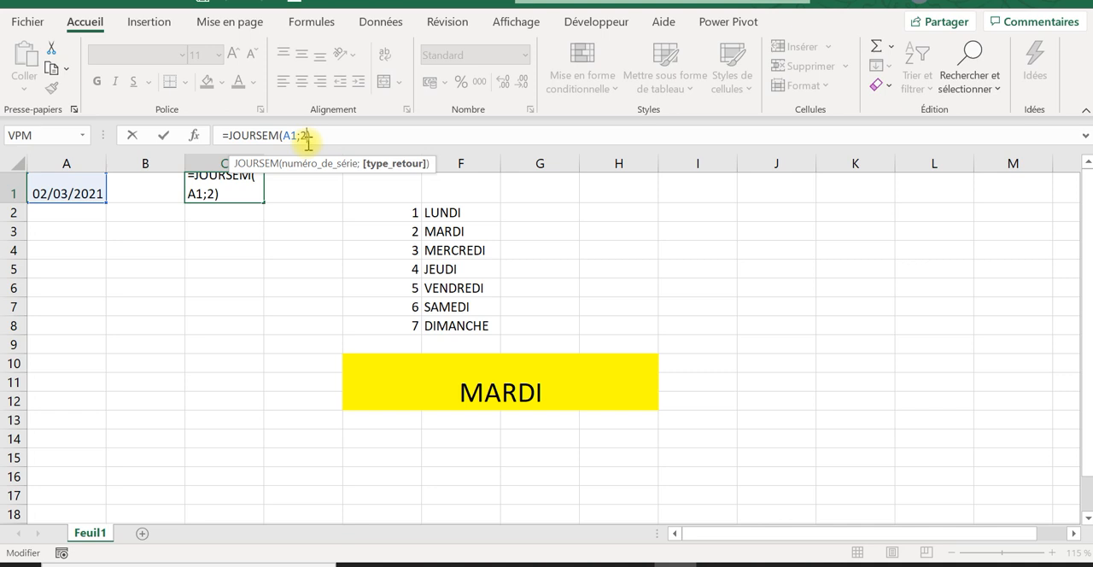
pyautogui.press('BackSpace')
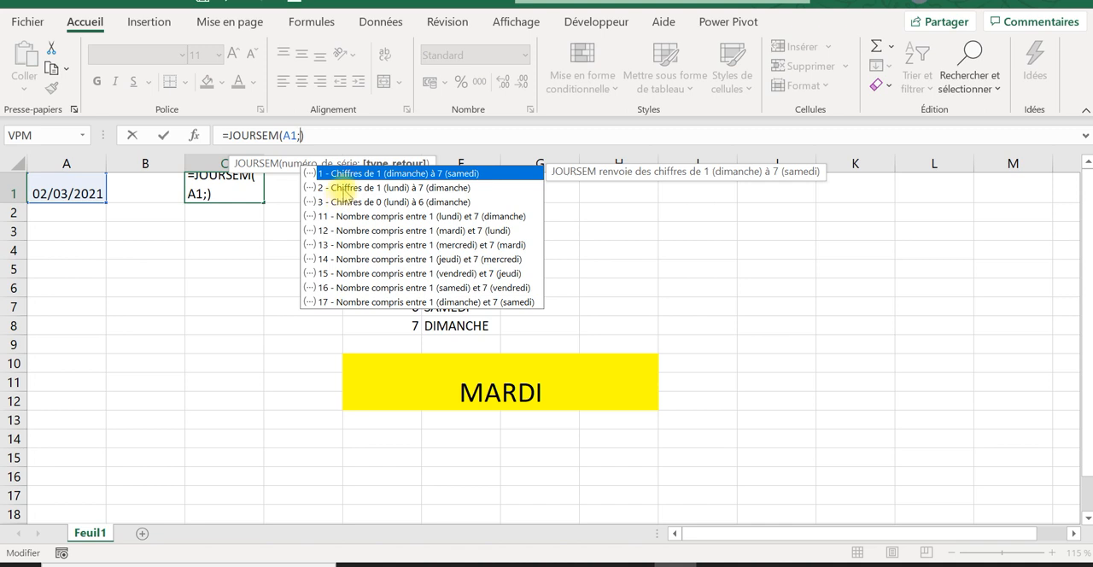
pyautogui.write('2')
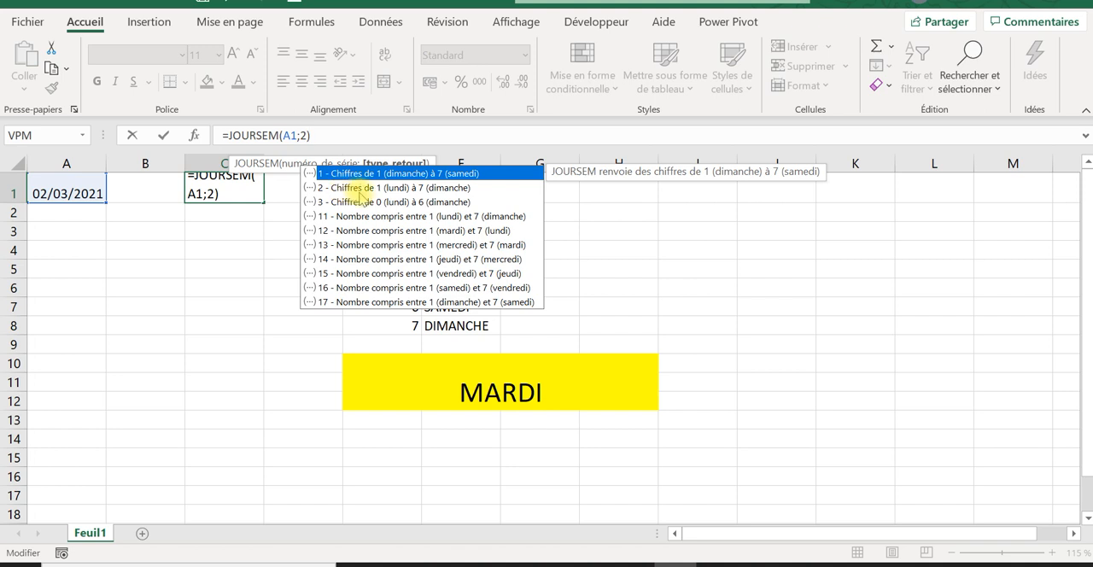
pyautogui.press('Return')
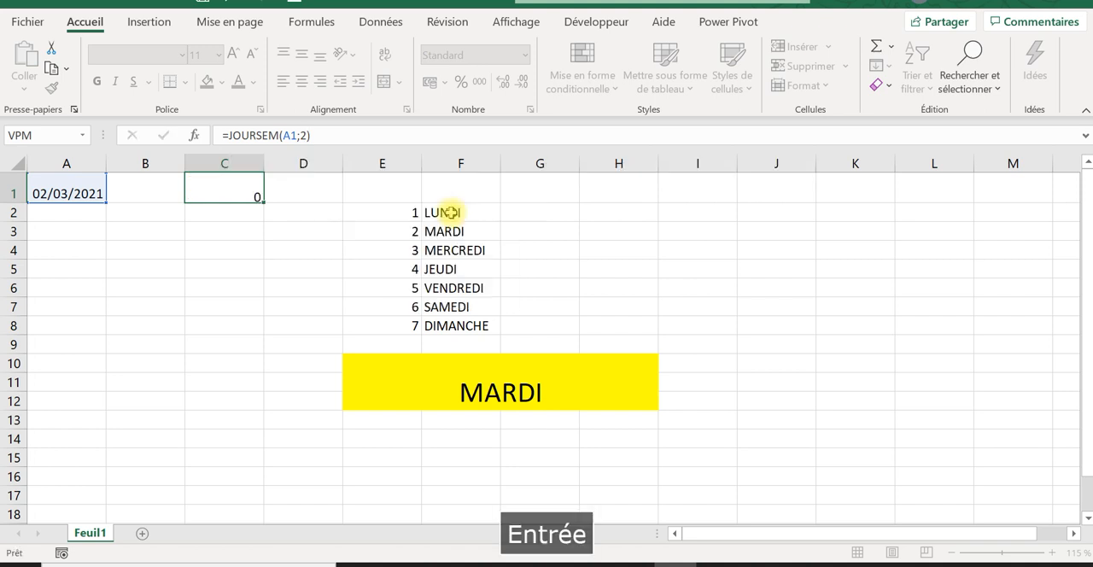
# Step: Examine the arguments of the RECHERCHEV formula in the merged yellow cell, including FAUX, and validate it without changes
pyautogui.click(482, 357)
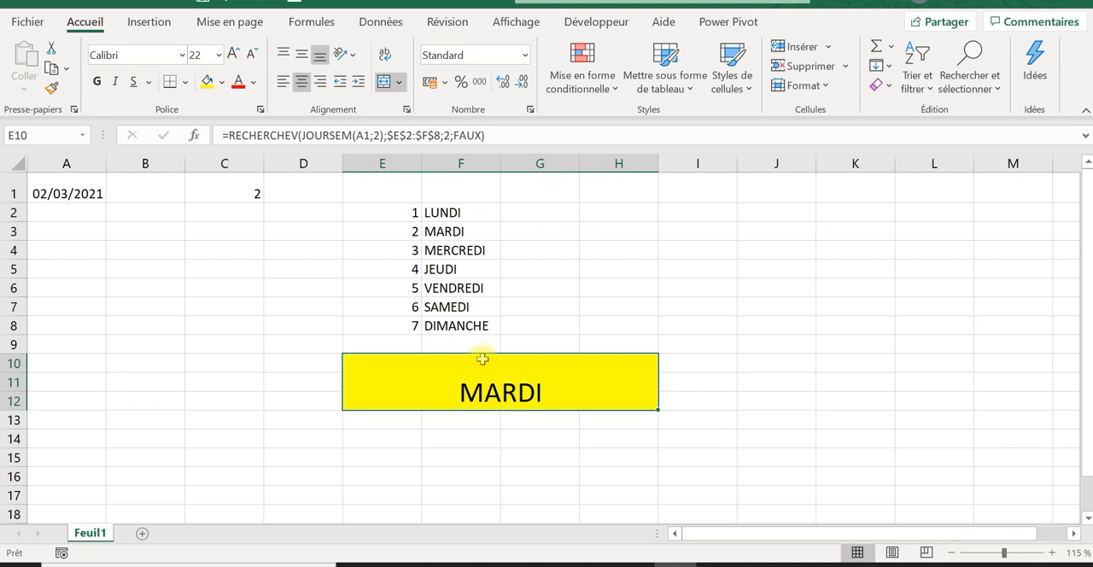
pyautogui.click(296, 135)
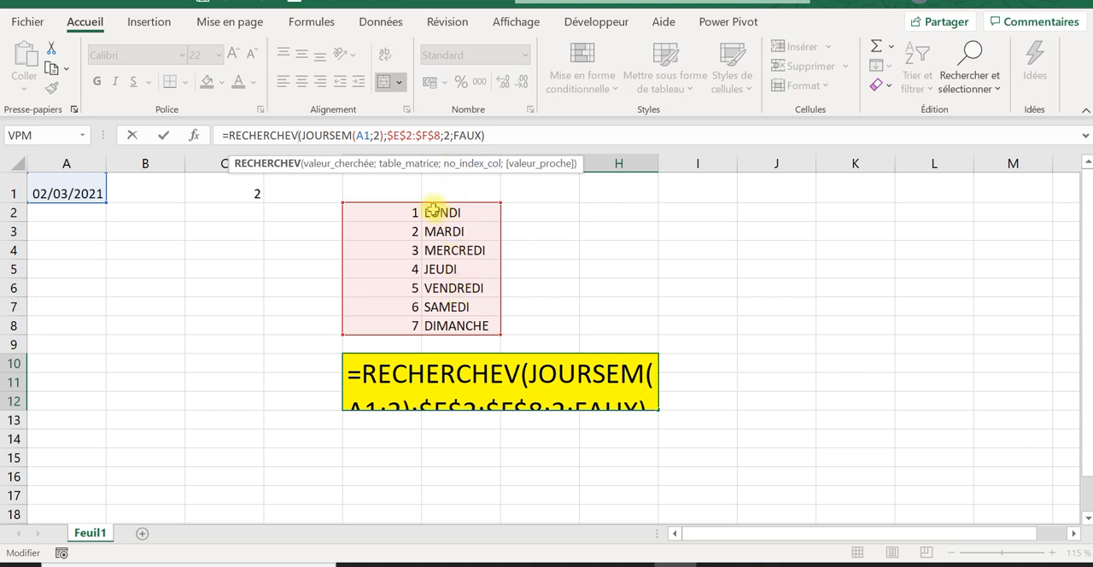
pyautogui.click(463, 136)
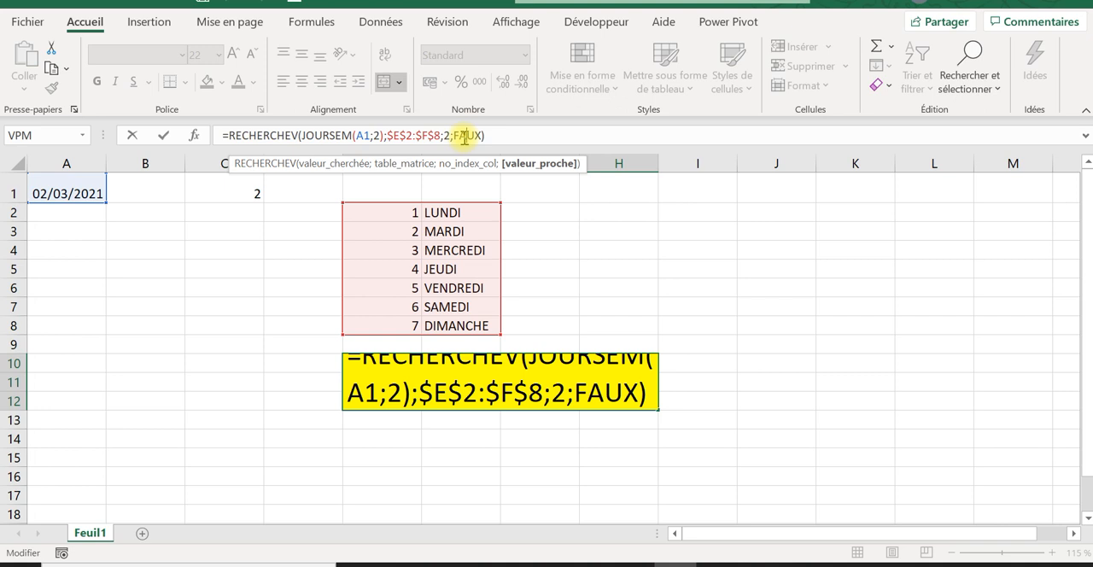
pyautogui.press('Return')
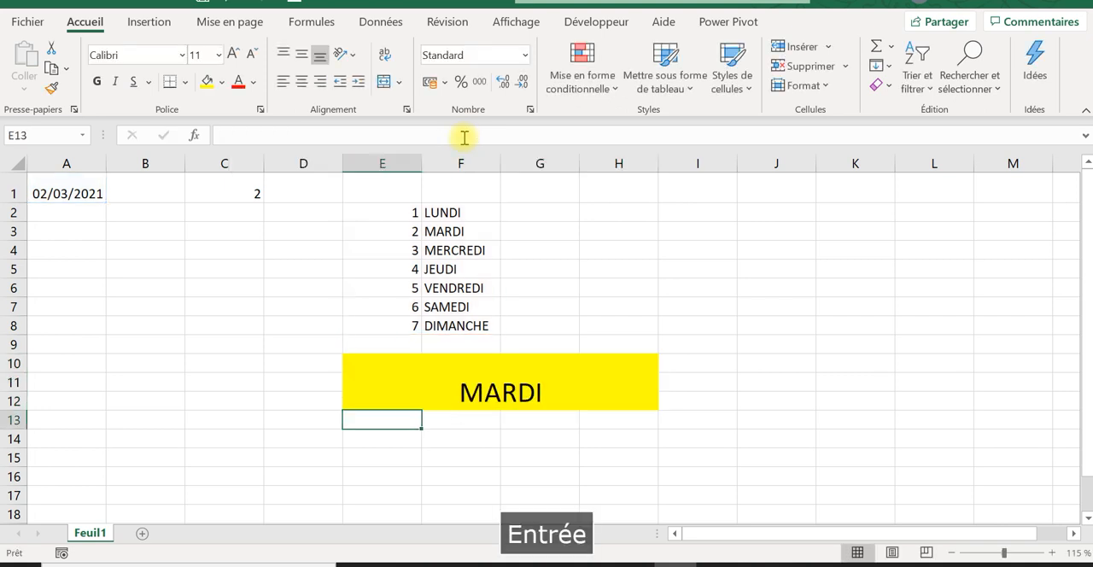